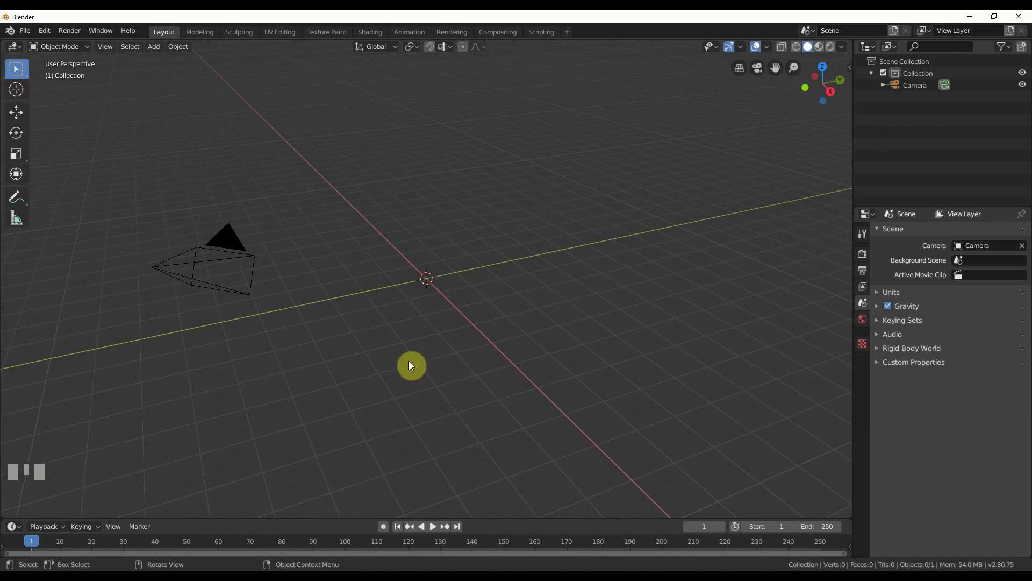
Add a Grid mesh at the origin with 60 X subdivisions
{"action": "left_click", "coordinate": [154, 47]}
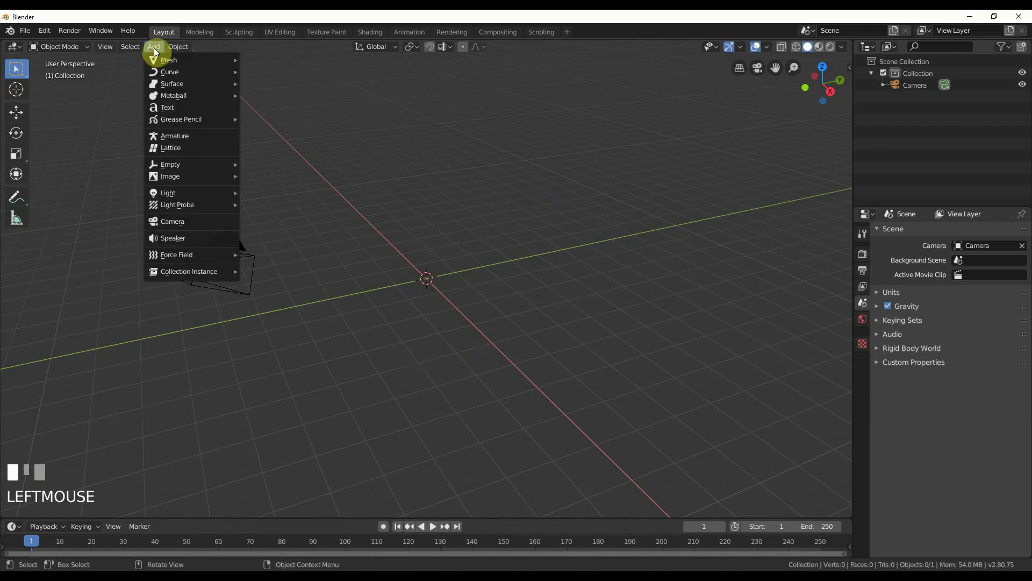
{"action": "mouse_move", "coordinate": [177, 60]}
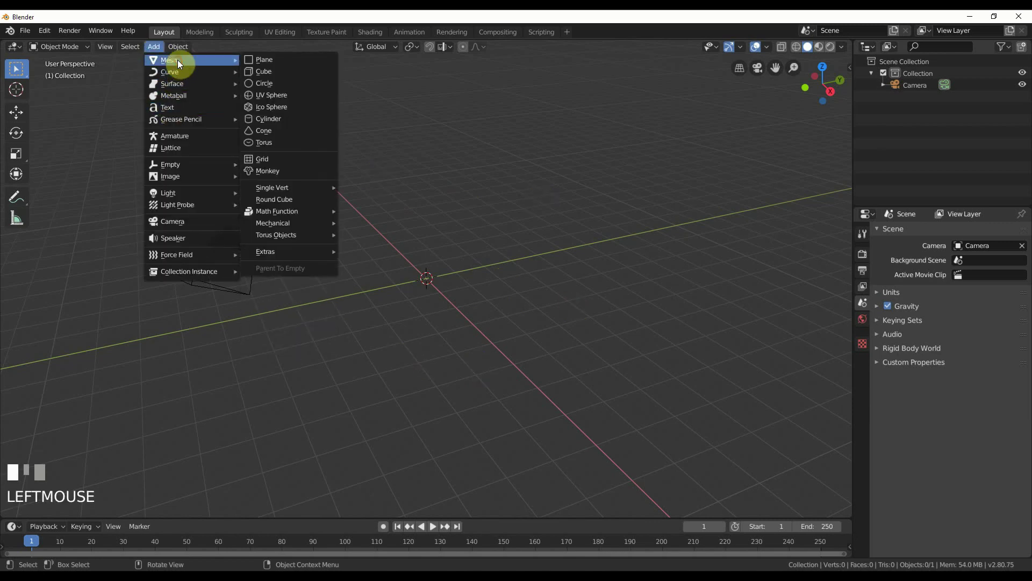
{"action": "left_click", "coordinate": [273, 159]}
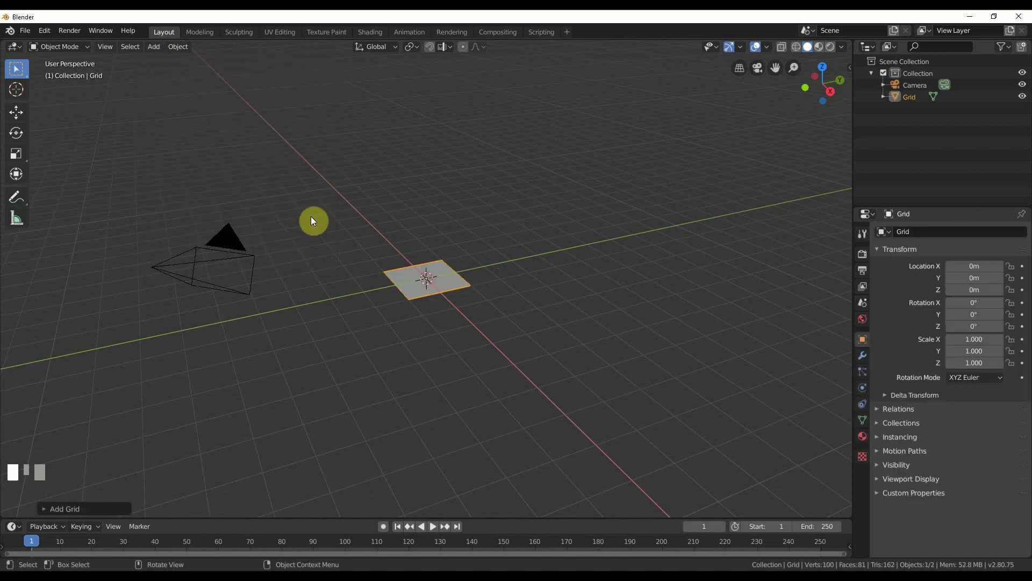
{"action": "left_click", "coordinate": [60, 508]}
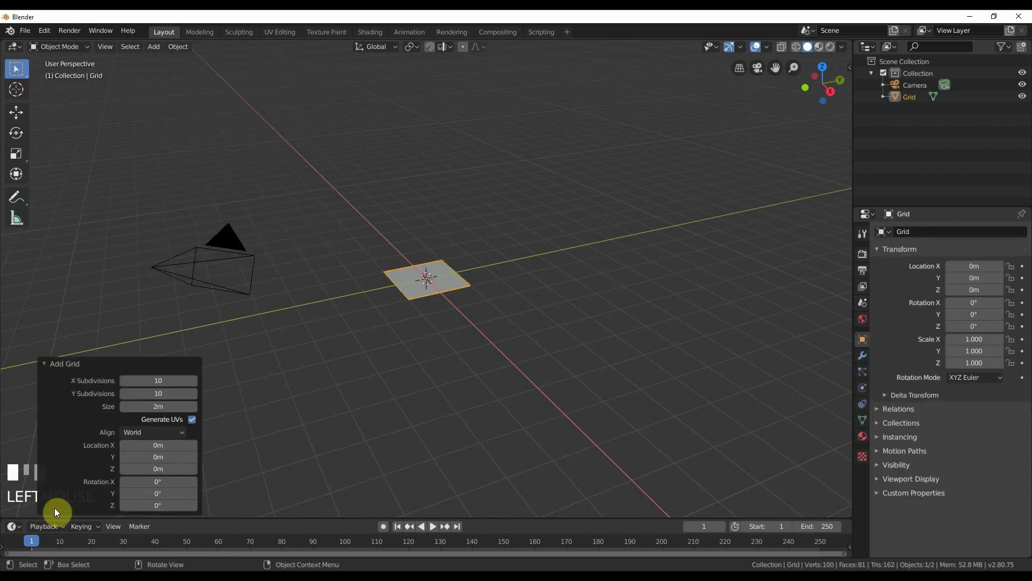
{"action": "left_click_drag", "start_coordinate": [150, 380], "coordinate": [156, 380]}
{"action": "left_click", "coordinate": [149, 381]}
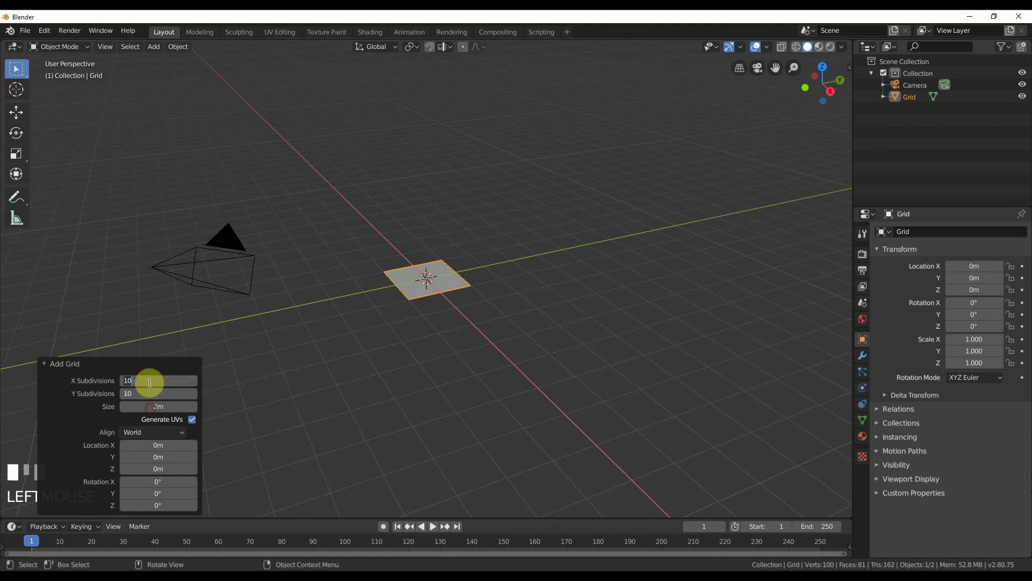
{"action": "type", "text": "60"}
{"action": "key", "text": "Return"}
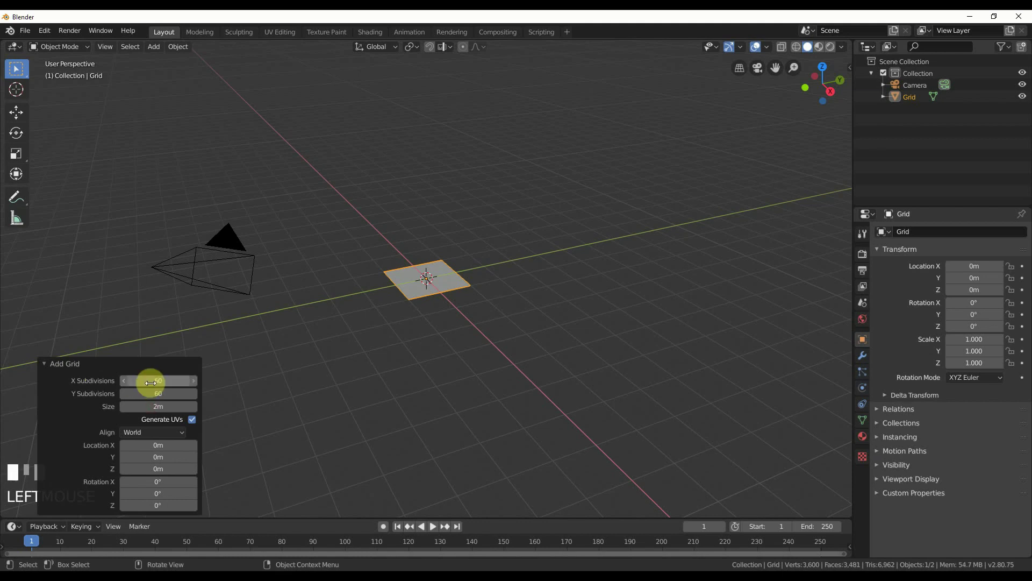
Inspect the dense 60 × 60 grid in Edit Mode, then return to Object Mode
{"action": "left_click", "coordinate": [409, 358]}
{"action": "scroll", "coordinate": [408, 352], "scroll_direction": "up", "scroll_amount": 5}
{"action": "left_click", "coordinate": [409, 333]}
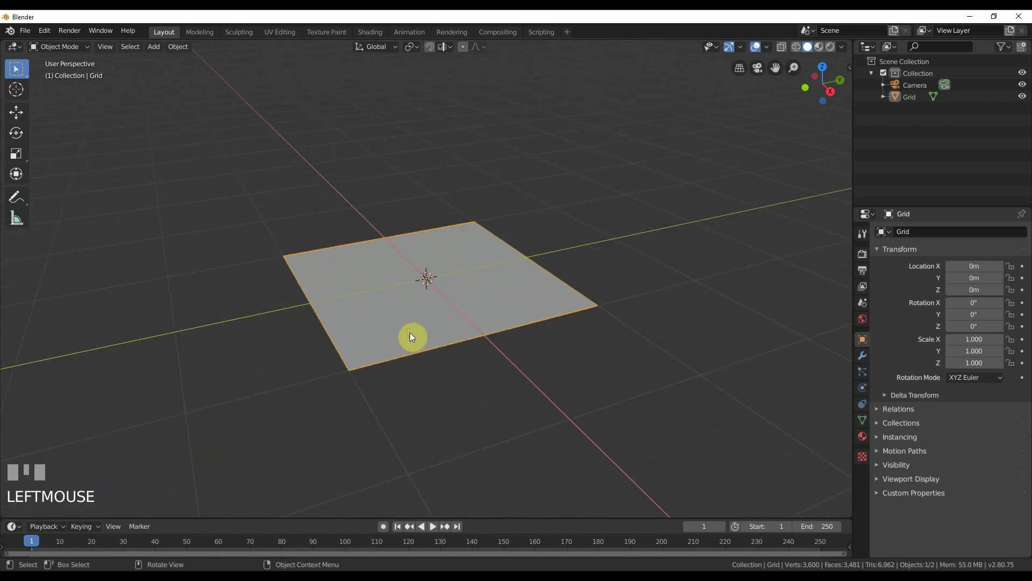
{"action": "key", "text": "Tab"}
{"action": "scroll", "coordinate": [411, 333], "scroll_direction": "up", "scroll_amount": 3}
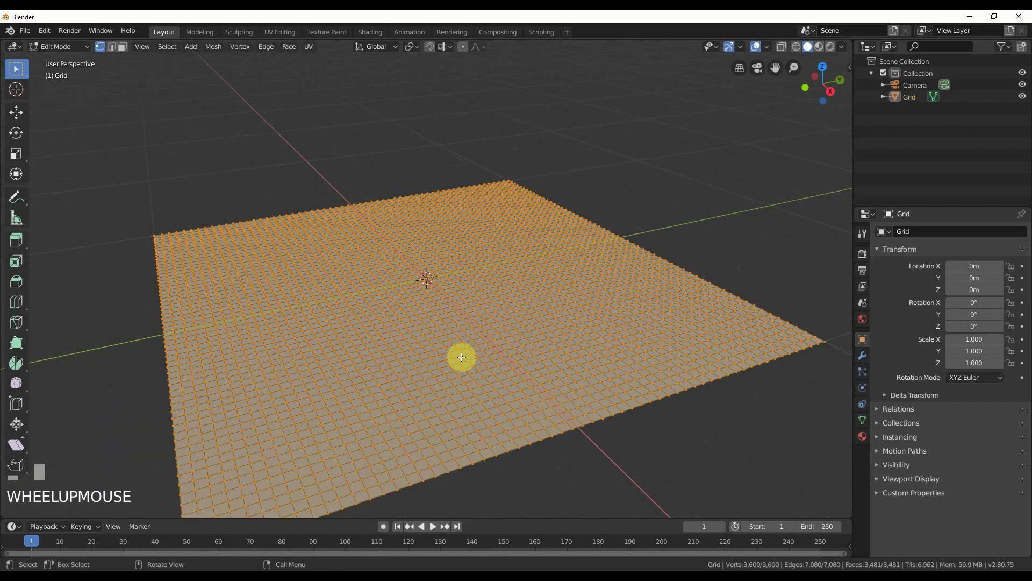
{"action": "scroll", "coordinate": [461, 357], "scroll_direction": "down", "scroll_amount": 4}
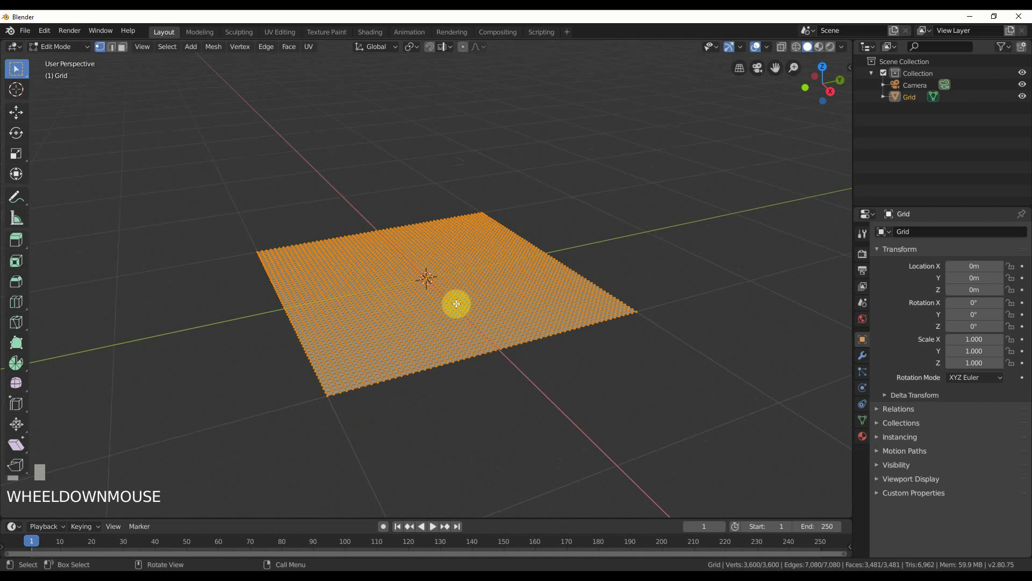
{"action": "key", "text": "Tab"}
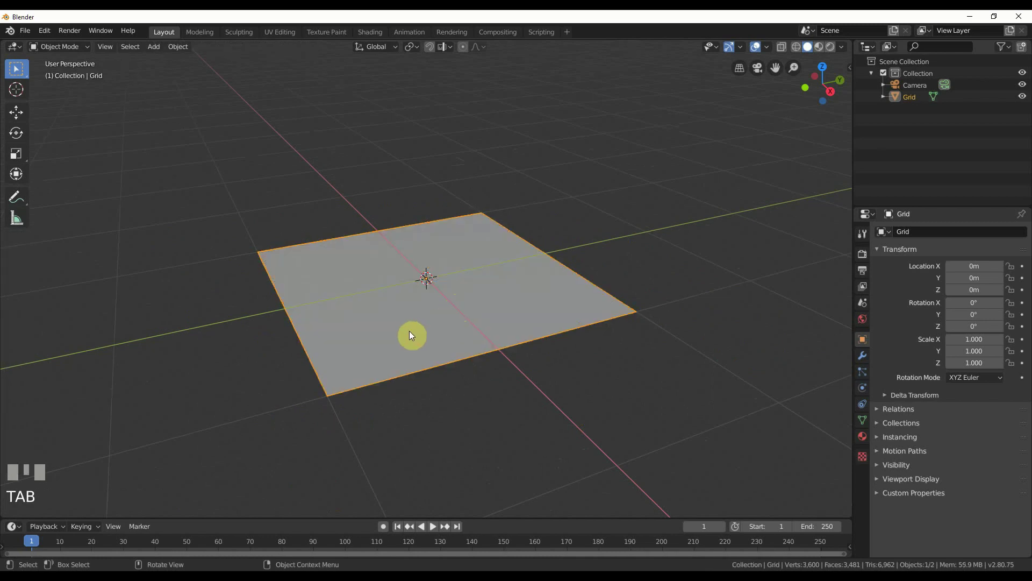
{"action": "scroll", "coordinate": [410, 333], "scroll_direction": "down", "scroll_amount": 1}
{"action": "scroll", "coordinate": [410, 333], "scroll_direction": "up", "scroll_amount": 1}
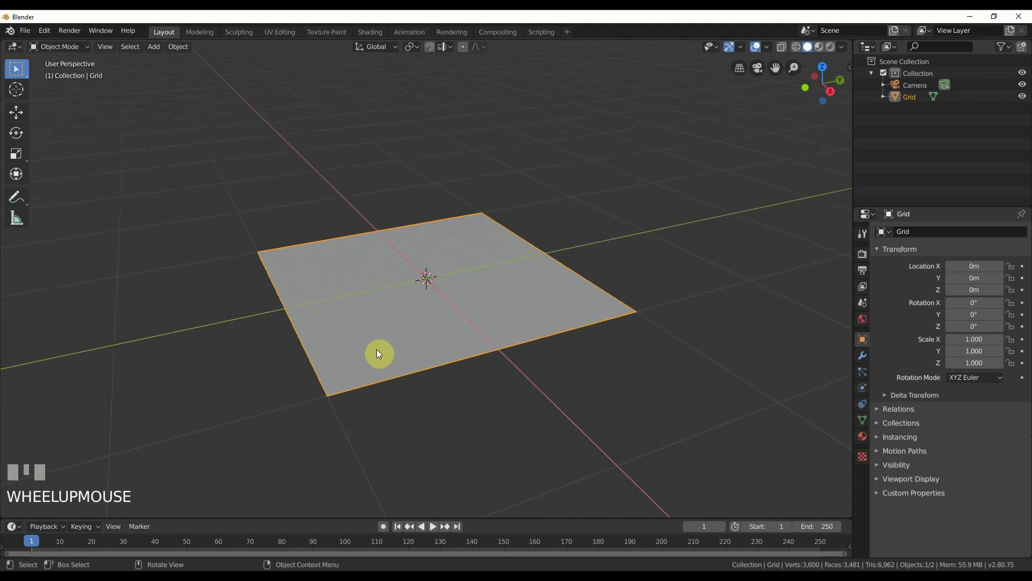
Switch to Rendered shading, enable Bloom in Render Properties, and enlarge the timeline
{"action": "left_click", "coordinate": [830, 47]}
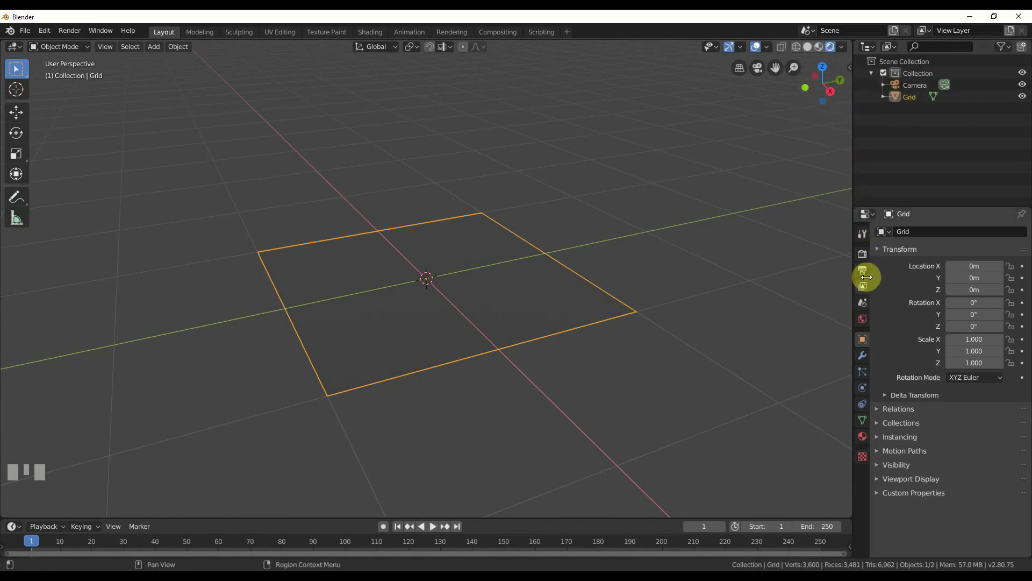
{"action": "left_click", "coordinate": [863, 256]}
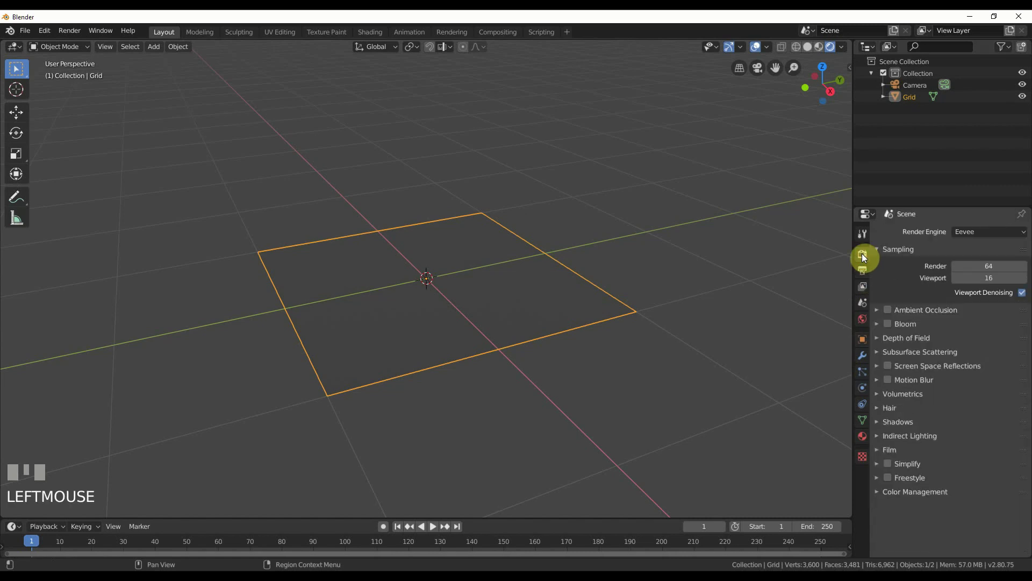
{"action": "left_click", "coordinate": [887, 324]}
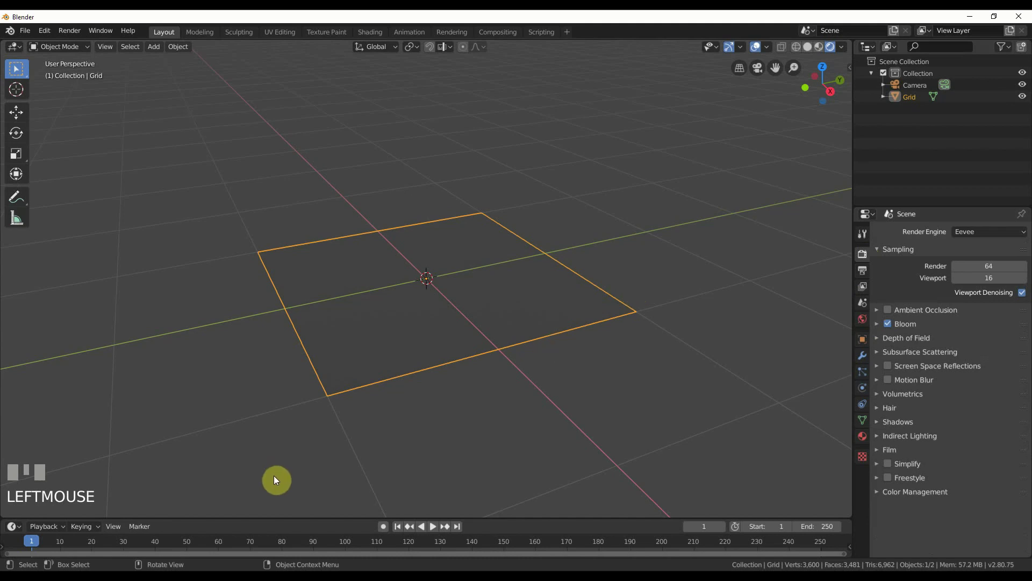
{"action": "left_click_drag", "start_coordinate": [277, 519], "coordinate": [280, 503]}
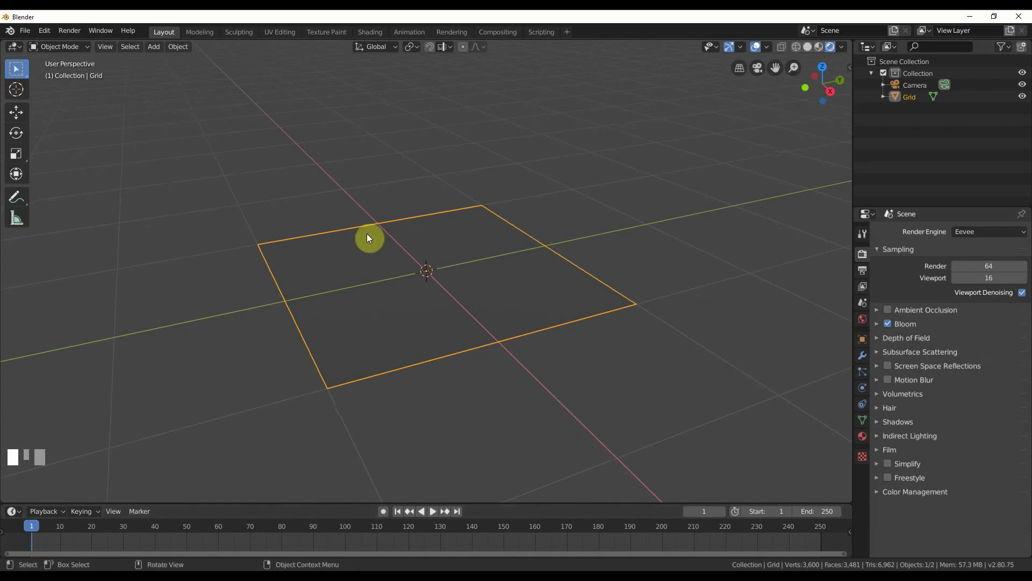
{"action": "left_click", "coordinate": [444, 245]}
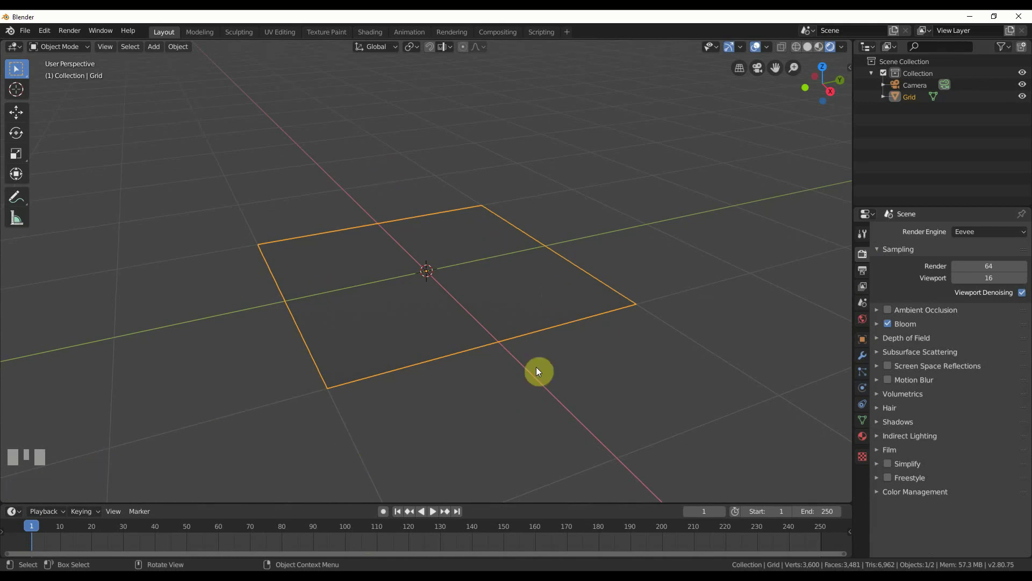
Split the 3D view and turn the lower area into a Shader Editor
{"action": "left_click", "coordinate": [4, 500]}
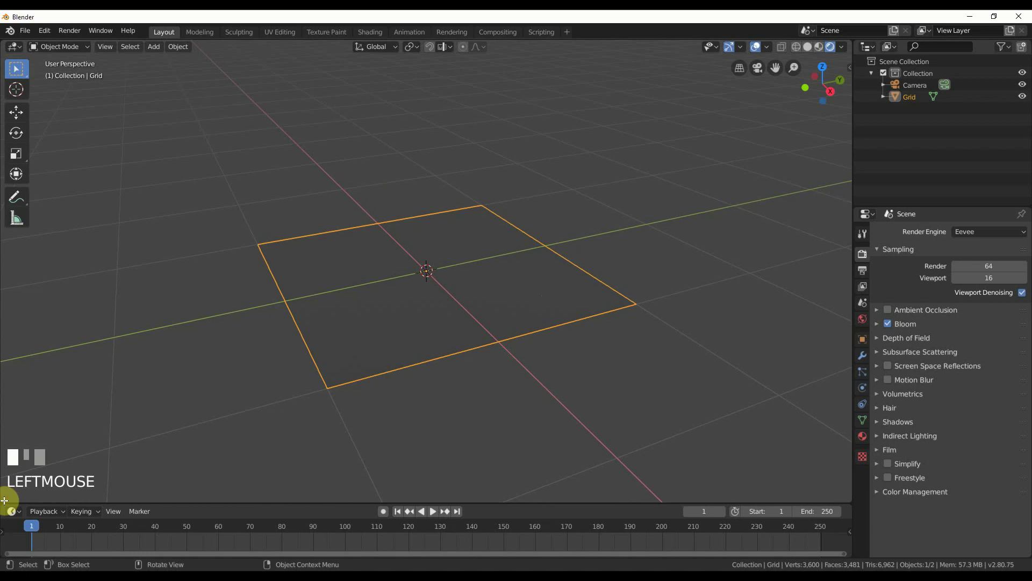
{"action": "left_click_drag", "start_coordinate": [4, 500], "coordinate": [14, 329]}
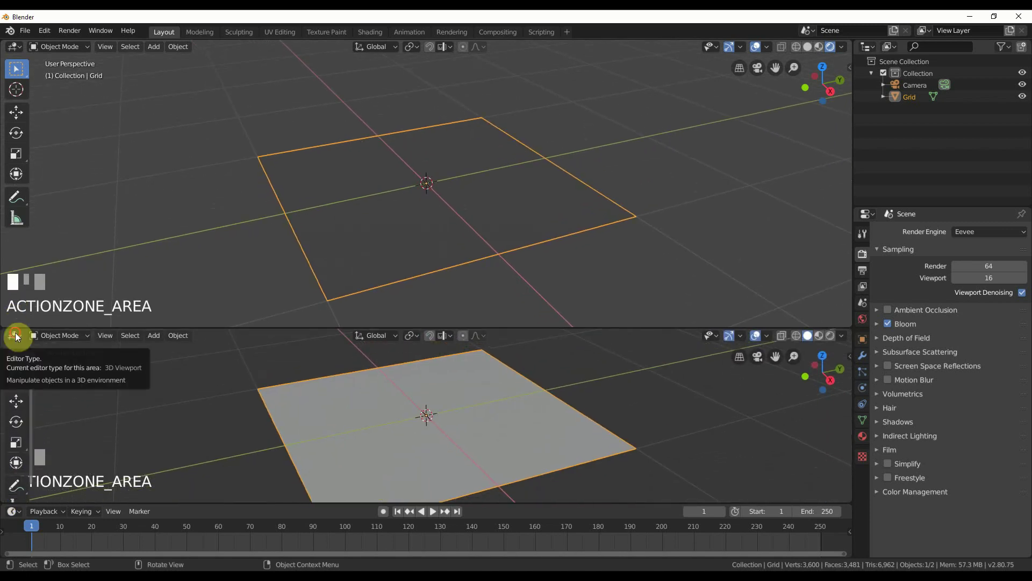
{"action": "left_click", "coordinate": [15, 335]}
{"action": "left_click", "coordinate": [33, 456]}
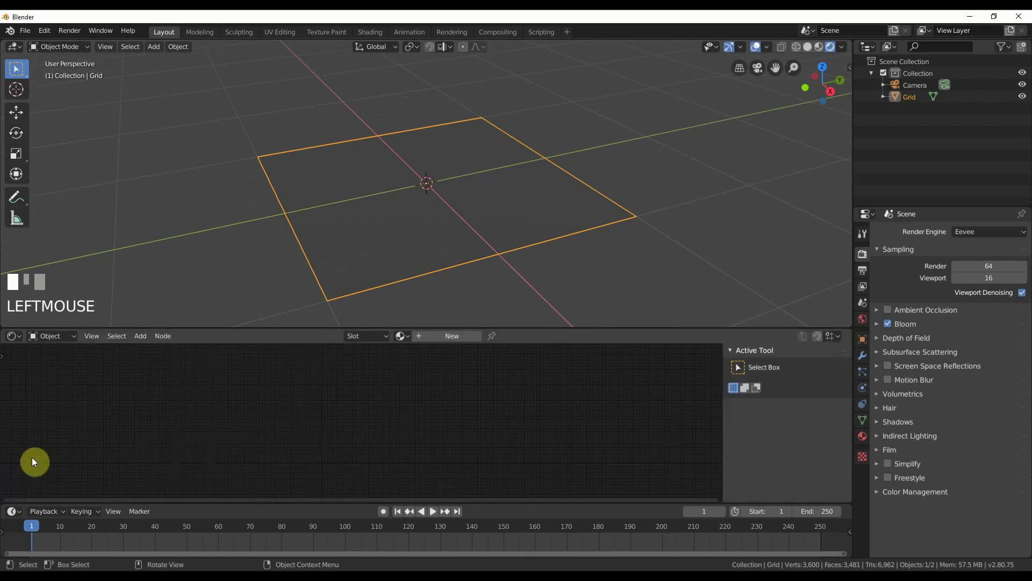
{"action": "scroll", "coordinate": [347, 427], "scroll_direction": "up", "scroll_amount": 1}
{"action": "scroll", "coordinate": [346, 427], "scroll_direction": "down", "scroll_amount": 1}
Create Material.001 on the grid and centre its Principled BSDF and Material Output nodes
{"action": "left_click", "coordinate": [437, 233]}
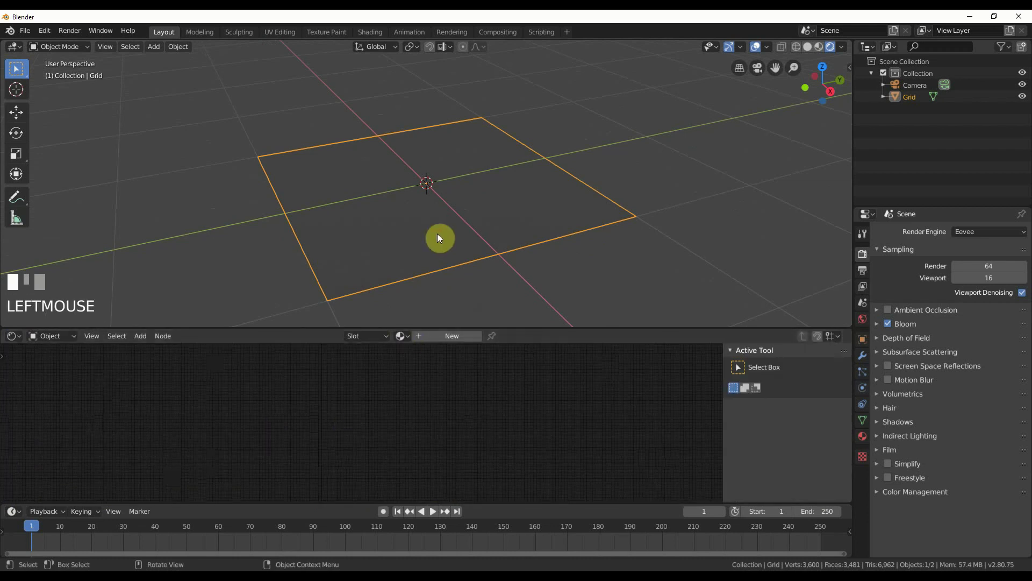
{"action": "left_click", "coordinate": [445, 338]}
{"action": "mouse_move", "coordinate": [375, 398]}
{"action": "middle_mouse_down"}
{"action": "mouse_move", "coordinate": [357, 385]}
{"action": "mouse_move", "coordinate": [355, 398]}
{"action": "middle_mouse_up"}
{"action": "scroll", "coordinate": [360, 385], "scroll_direction": "up", "scroll_amount": 3}
{"action": "scroll", "coordinate": [361, 402], "scroll_direction": "up", "scroll_amount": 2}
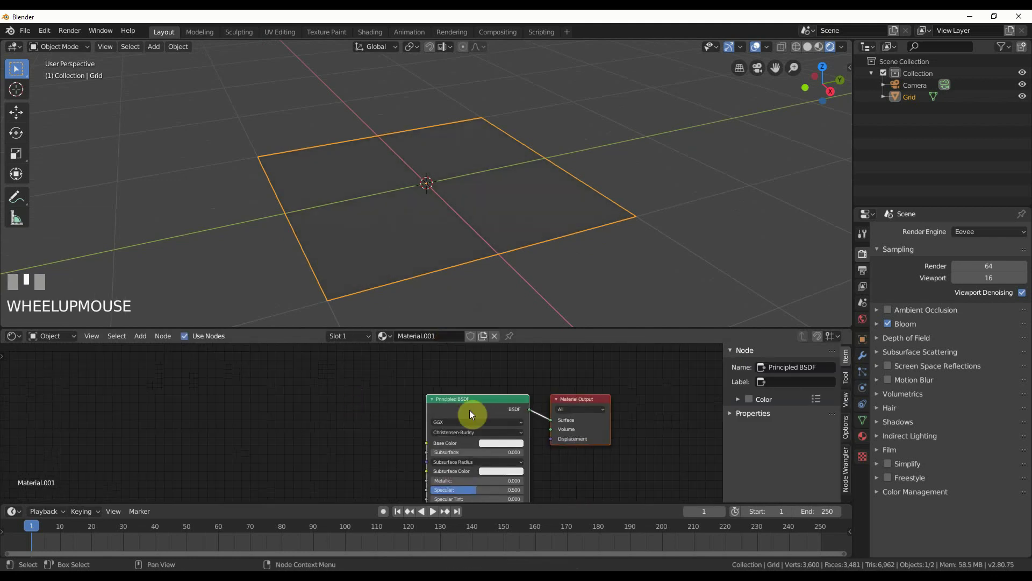
{"action": "scroll", "coordinate": [465, 410], "scroll_direction": "up", "scroll_amount": 2}
{"action": "left_click_drag", "start_coordinate": [379, 412], "coordinate": [350, 420]}
{"action": "middle_click_drag", "start_coordinate": [350, 419], "coordinate": [345, 449]}
{"action": "scroll", "coordinate": [348, 452], "scroll_direction": "down", "scroll_amount": 1}
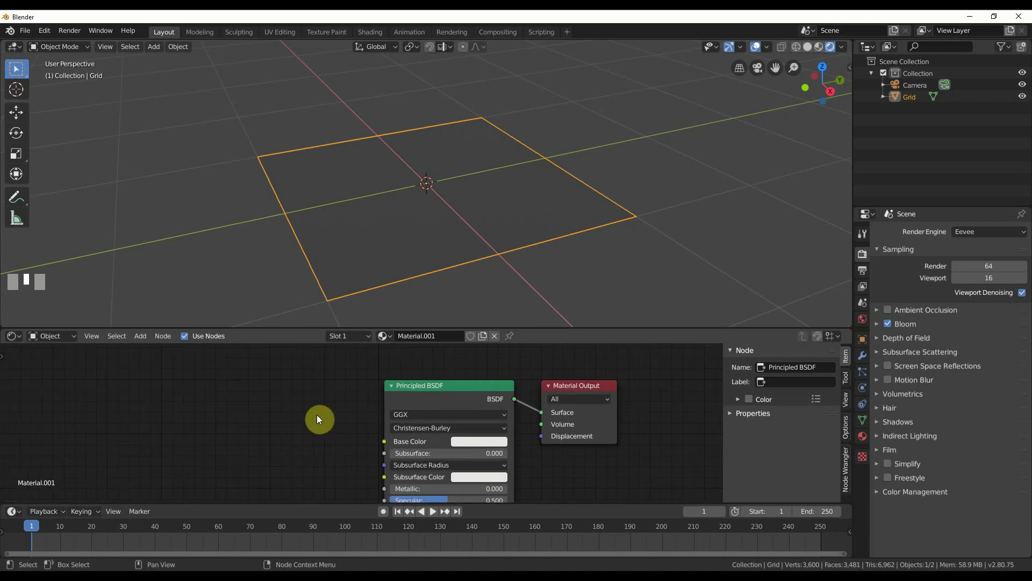
{"action": "mouse_move", "coordinate": [319, 416]}
{"action": "middle_mouse_down"}
{"action": "mouse_move", "coordinate": [328, 416]}
{"action": "mouse_move", "coordinate": [309, 423]}
{"action": "middle_mouse_up"}
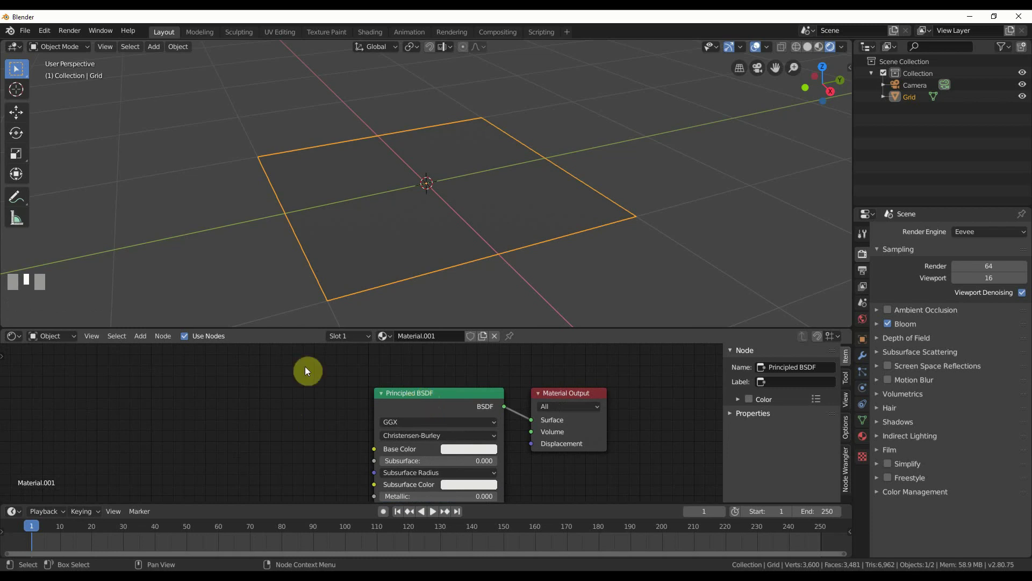
Swap the grid's Principled BSDF node for an Emission shader with Node Wrangler's Shift+S
{"action": "left_click", "coordinate": [228, 376]}
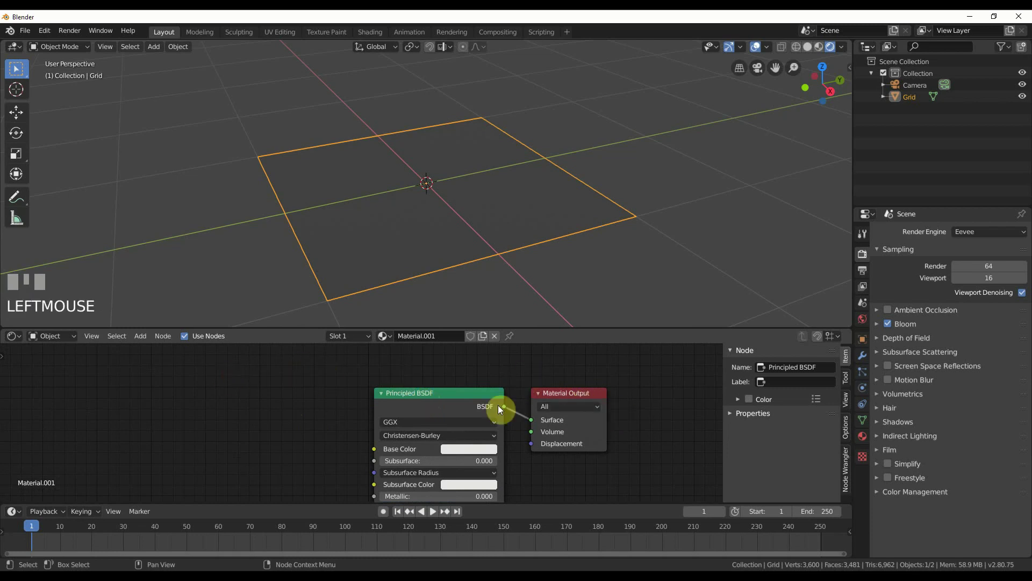
{"action": "left_click", "coordinate": [435, 397]}
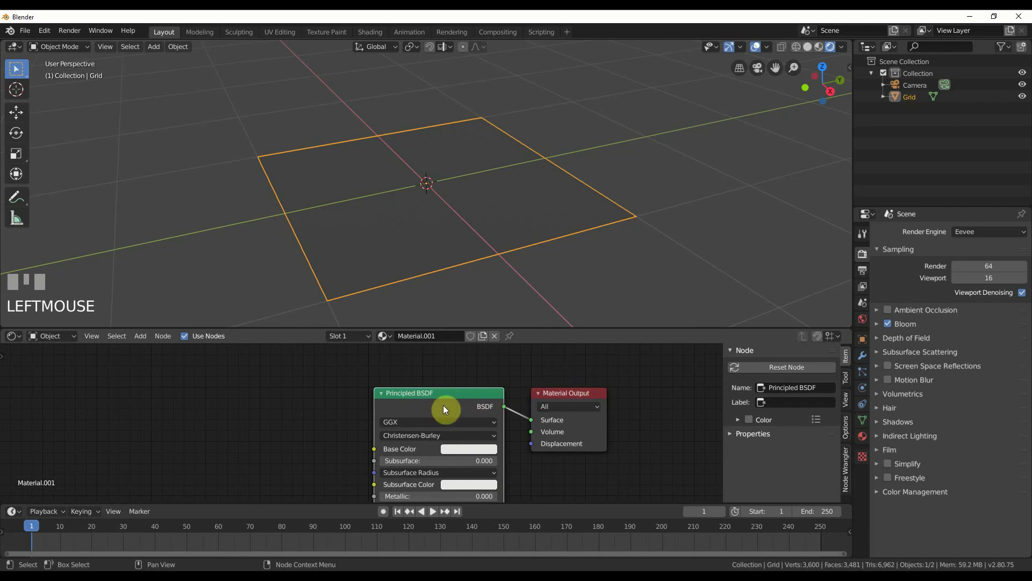
{"action": "key", "text": "shift+s"}
{"action": "mouse_move", "coordinate": [443, 404]}
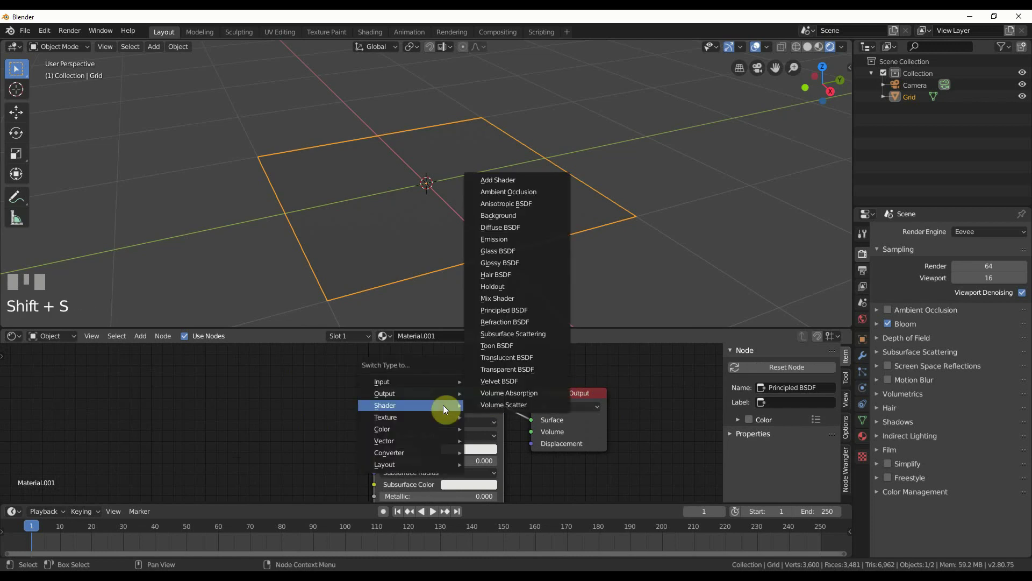
{"action": "left_click", "coordinate": [514, 241]}
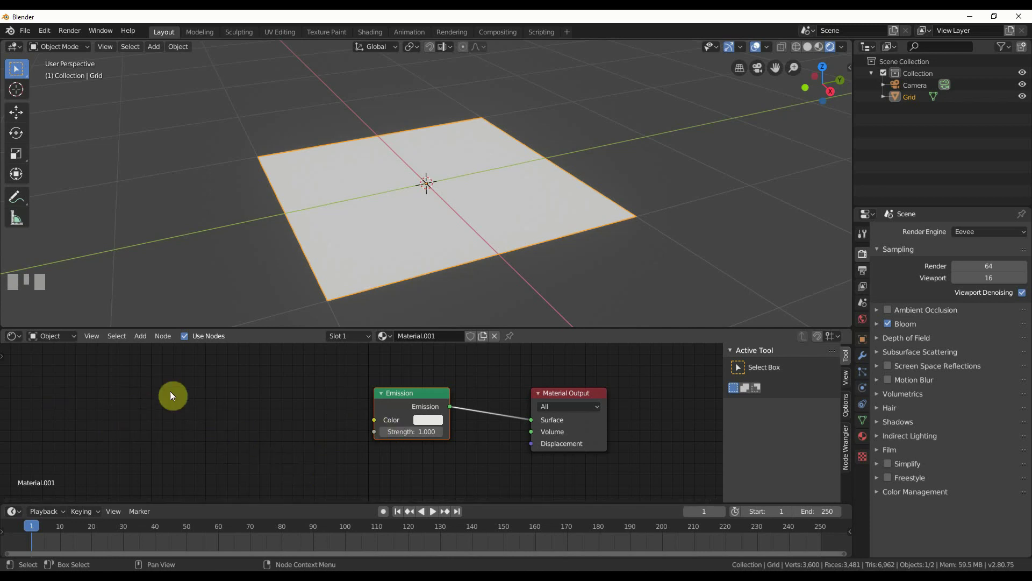
Add an Image Texture loading Blender_logo_no_text.svg.png into the Emission colour
{"action": "left_click", "coordinate": [141, 337]}
{"action": "mouse_move", "coordinate": [153, 404]}
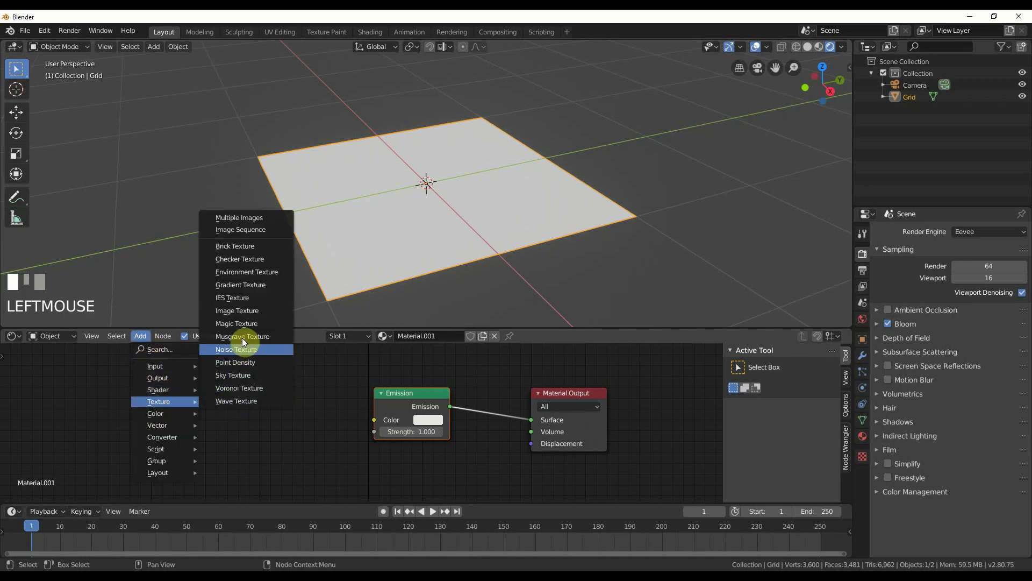
{"action": "left_click", "coordinate": [242, 311]}
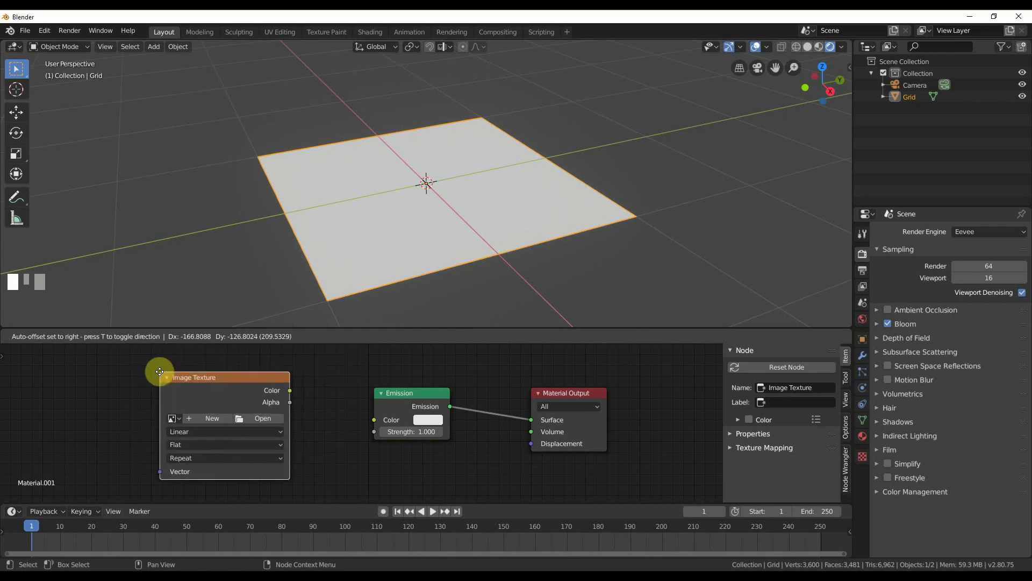
{"action": "left_click", "coordinate": [157, 374]}
{"action": "left_click_drag", "start_coordinate": [290, 393], "coordinate": [381, 420]}
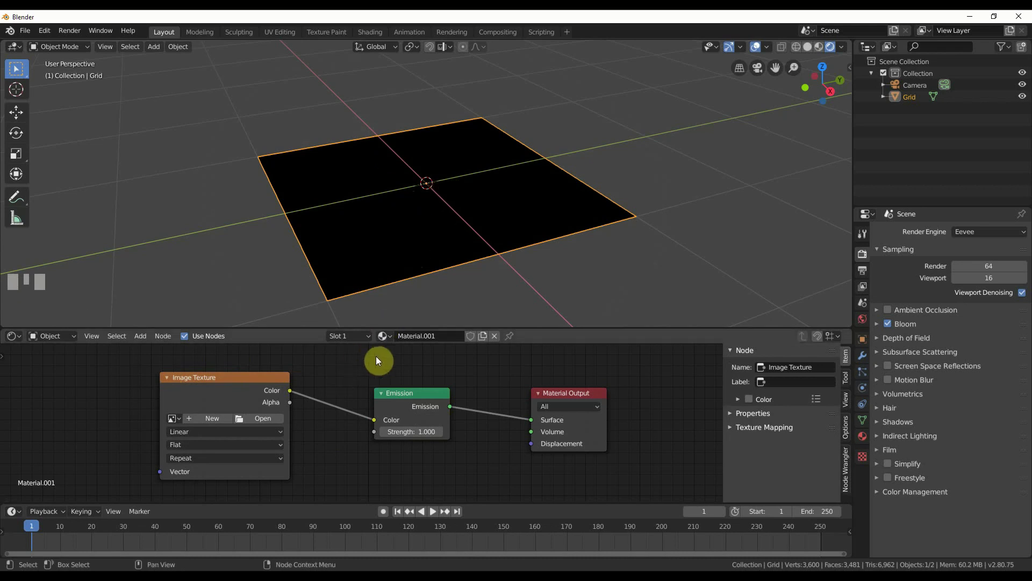
{"action": "left_click", "coordinate": [262, 418]}
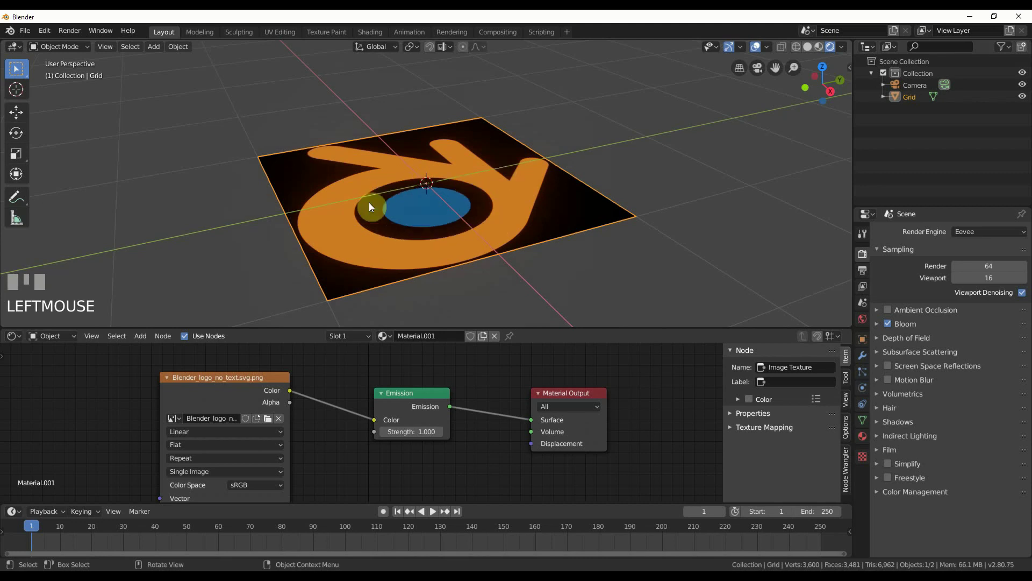
Set the Emission Strength to 2.2 so the logo glows brighter
{"action": "middle_click_drag", "start_coordinate": [411, 231], "coordinate": [496, 255]}
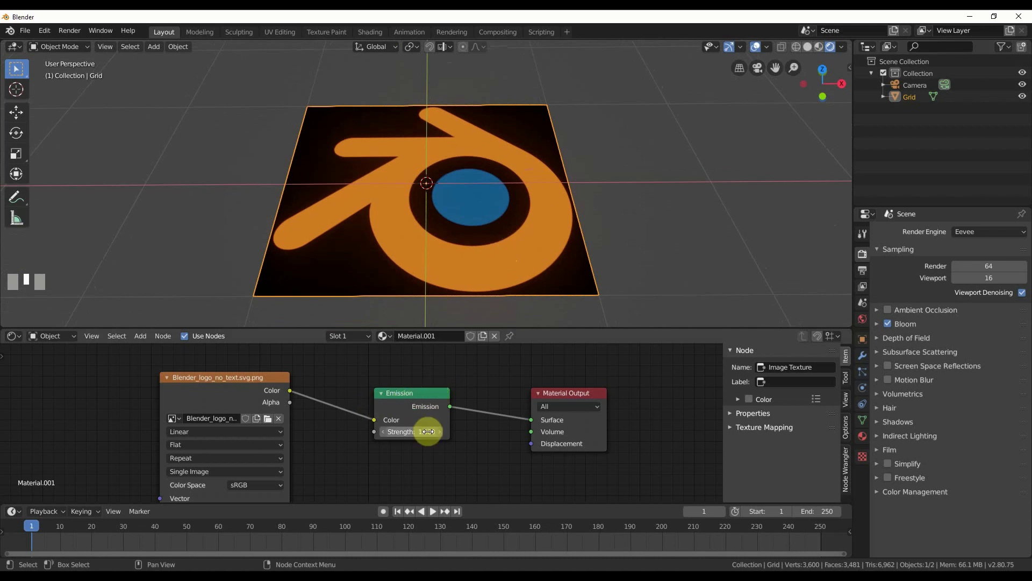
{"action": "left_click_drag", "start_coordinate": [427, 431], "coordinate": [464, 431]}
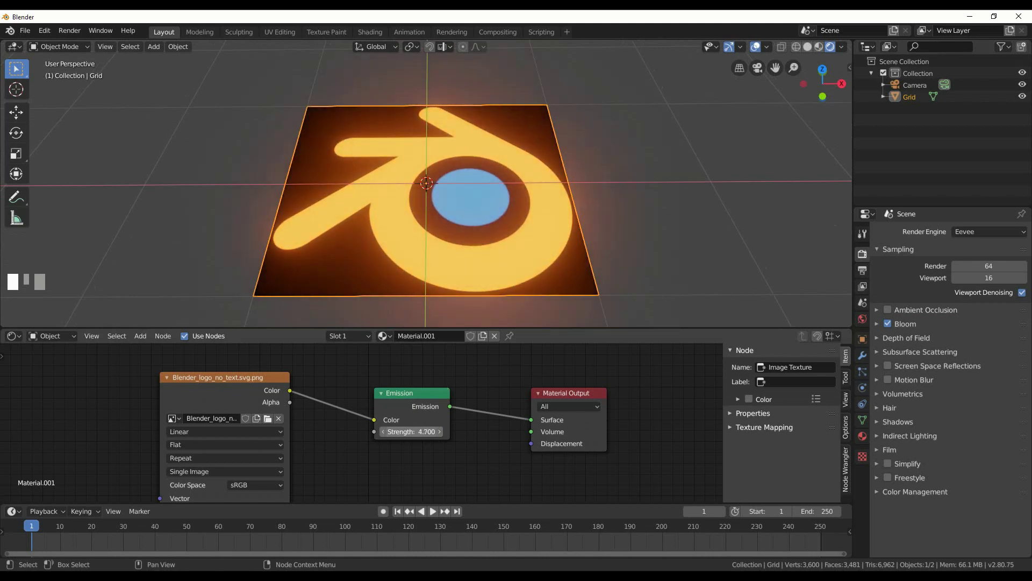
{"action": "left_click_drag", "start_coordinate": [464, 431], "coordinate": [423, 431]}
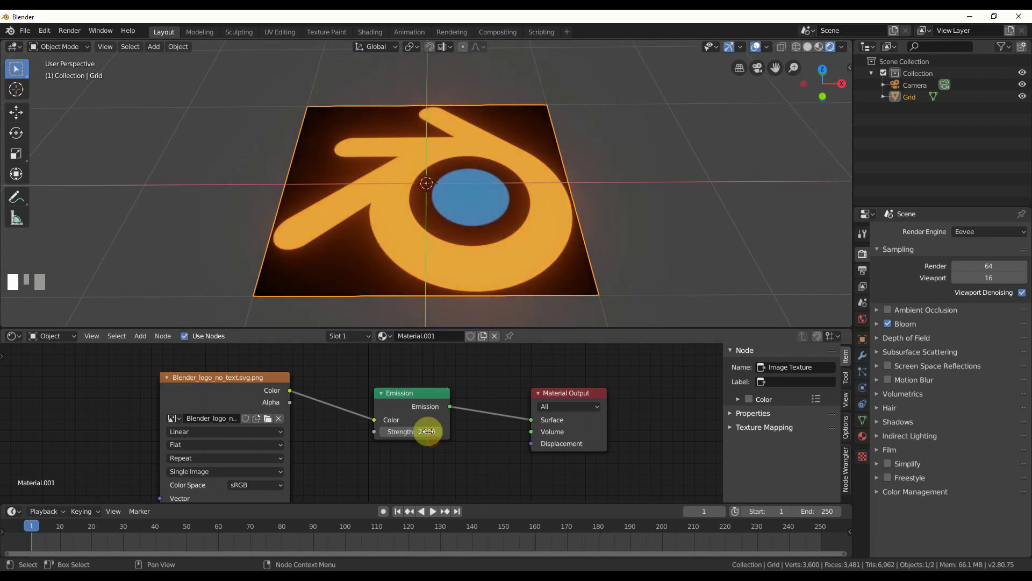
Set the World background colour to black in World Properties
{"action": "left_click", "coordinate": [866, 317]}
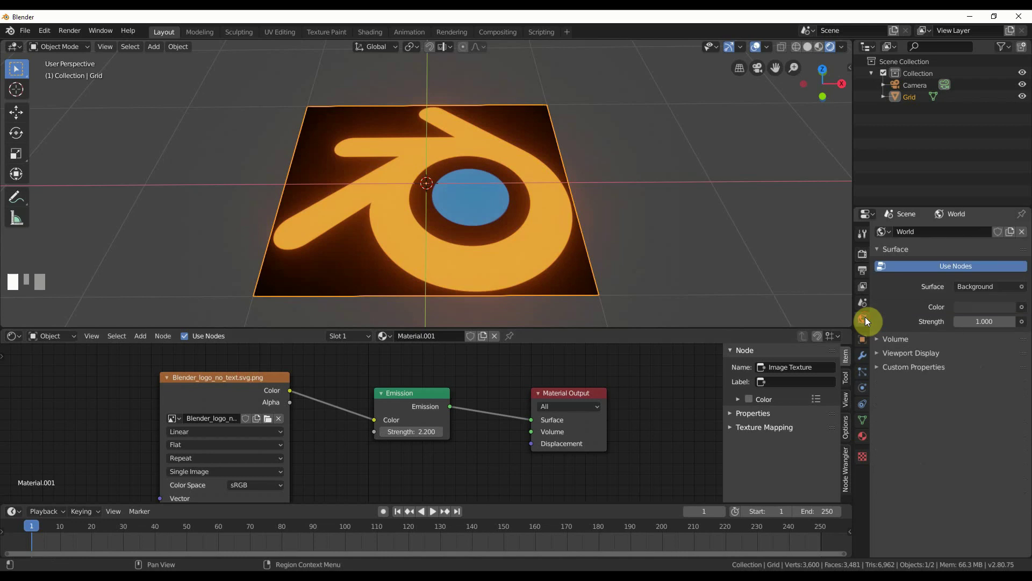
{"action": "left_click", "coordinate": [975, 309]}
{"action": "left_click_drag", "start_coordinate": [1006, 216], "coordinate": [1011, 228]}
{"action": "left_click", "coordinate": [675, 218]}
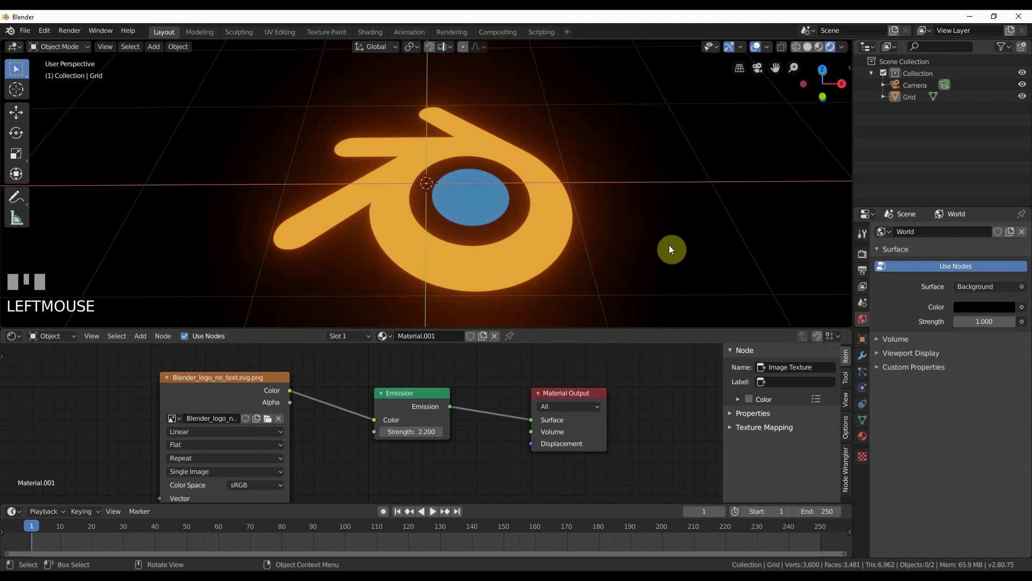
{"action": "middle_click_drag", "start_coordinate": [682, 236], "coordinate": [679, 225]}
{"action": "scroll", "coordinate": [678, 224], "scroll_direction": "down", "scroll_amount": 3}
{"action": "scroll", "coordinate": [678, 228], "scroll_direction": "up", "scroll_amount": 2}
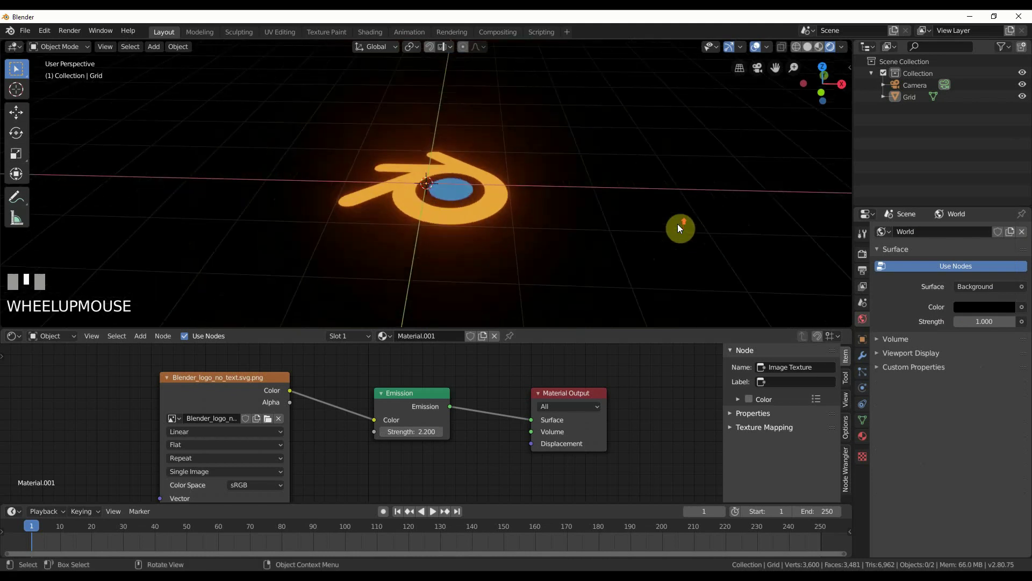
Brighten the World background back to a grey of RGB 0.091
{"action": "left_click", "coordinate": [978, 308]}
{"action": "left_click_drag", "start_coordinate": [1007, 214], "coordinate": [1006, 172]}
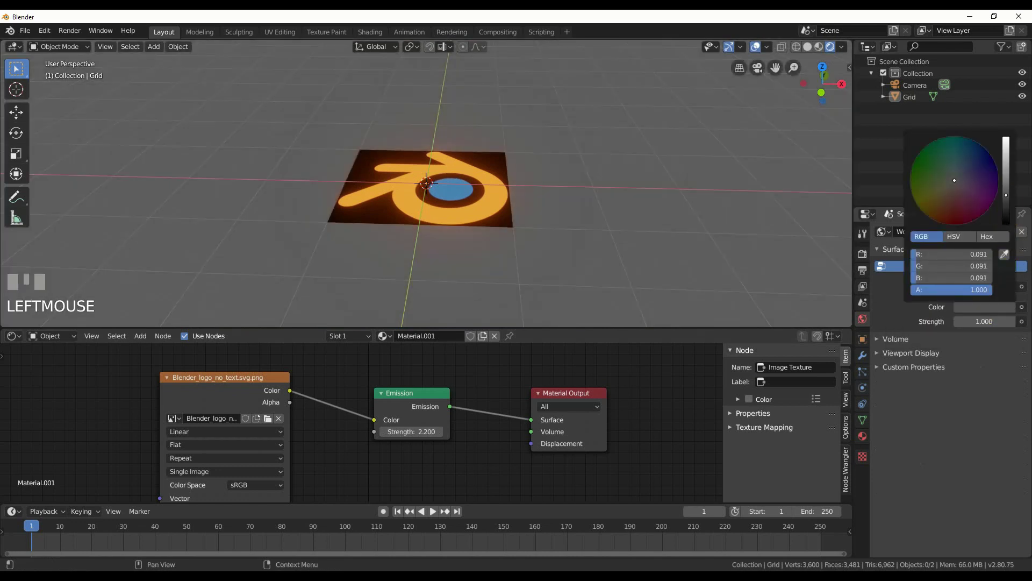
{"action": "scroll", "coordinate": [744, 215], "scroll_direction": "down", "scroll_amount": 4}
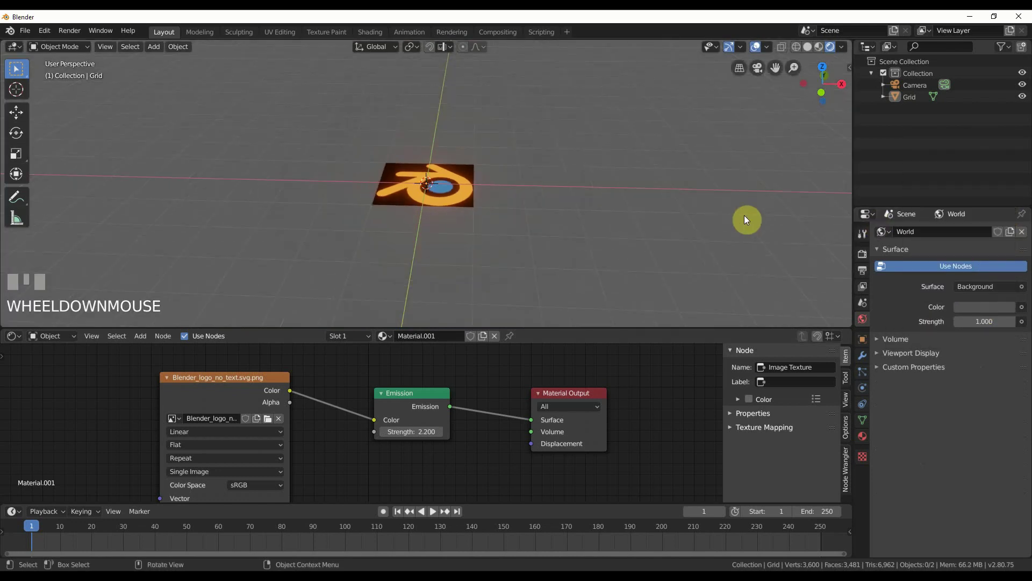
Clear the camera's rotation and location, raise it to Z 5.82 m, and view through it
{"action": "left_click", "coordinate": [730, 135]}
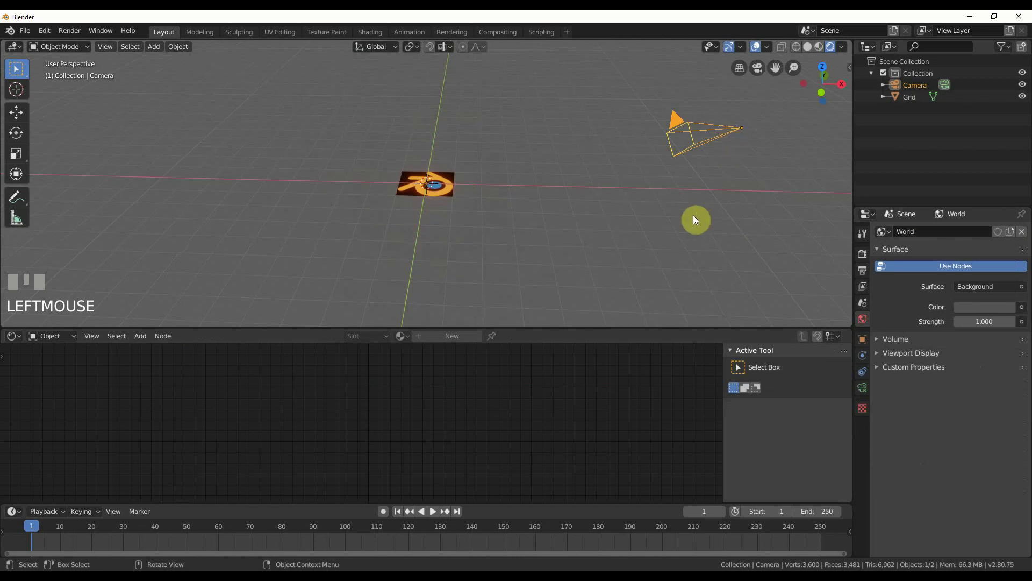
{"action": "key", "text": "n"}
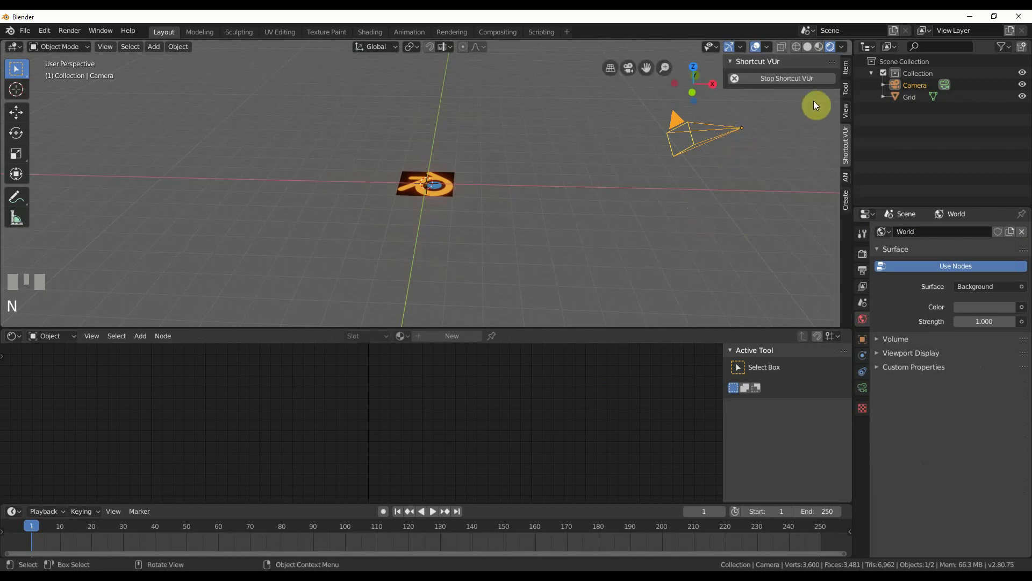
{"action": "left_click", "coordinate": [845, 87]}
{"action": "left_click", "coordinate": [845, 66]}
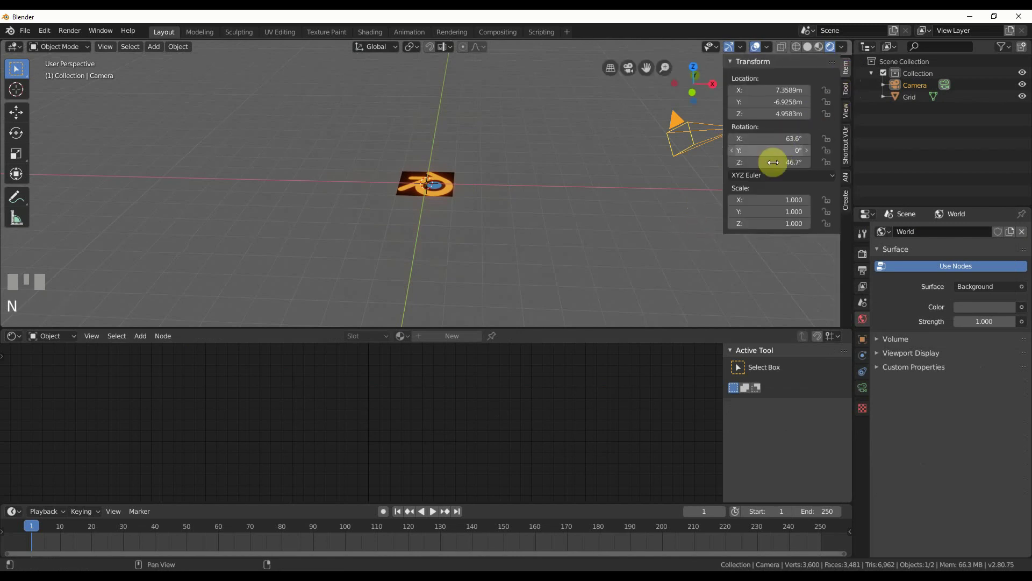
{"action": "left_click", "coordinate": [687, 131]}
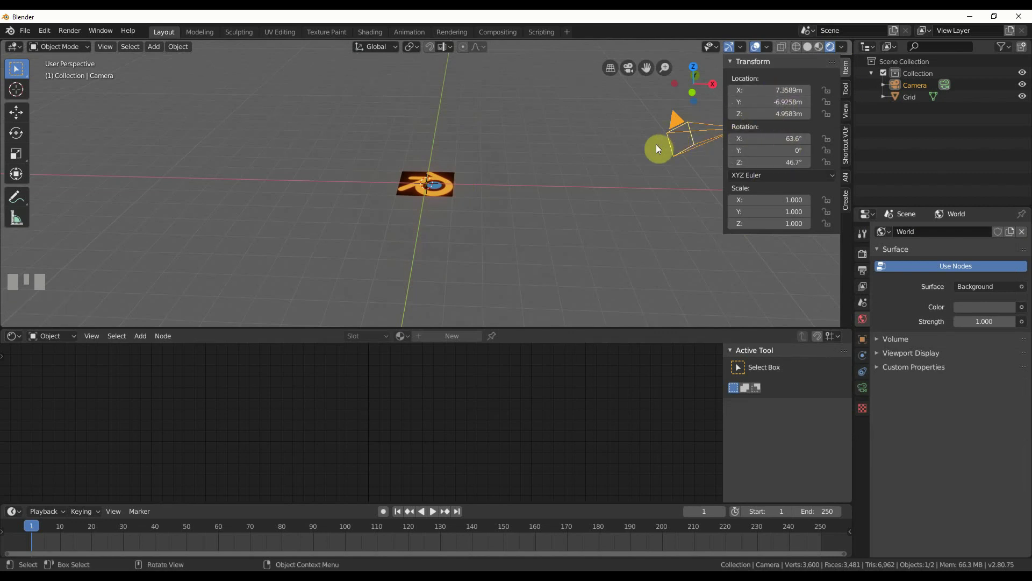
{"action": "key", "text": "alt+r"}
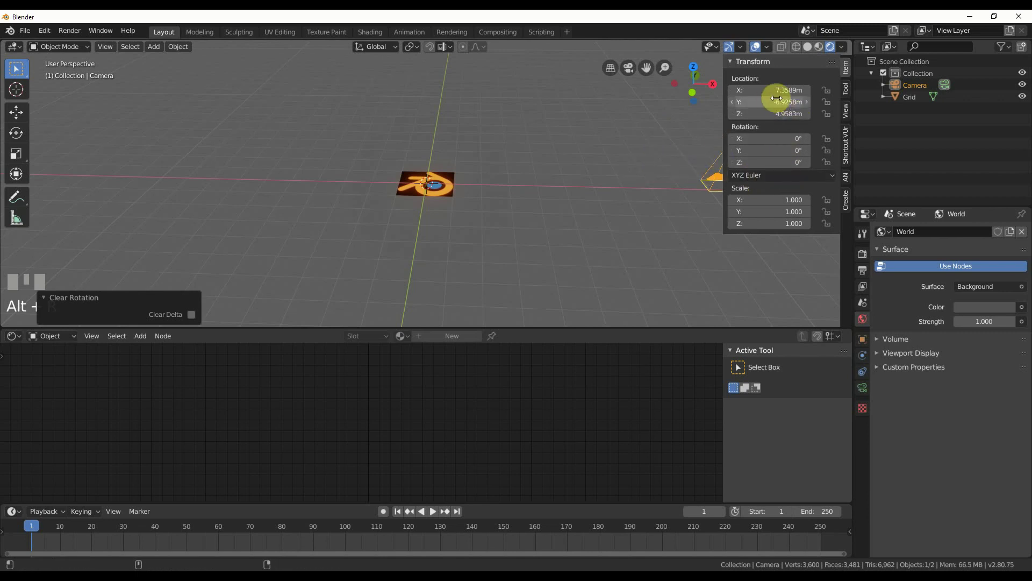
{"action": "key", "text": "alt+g"}
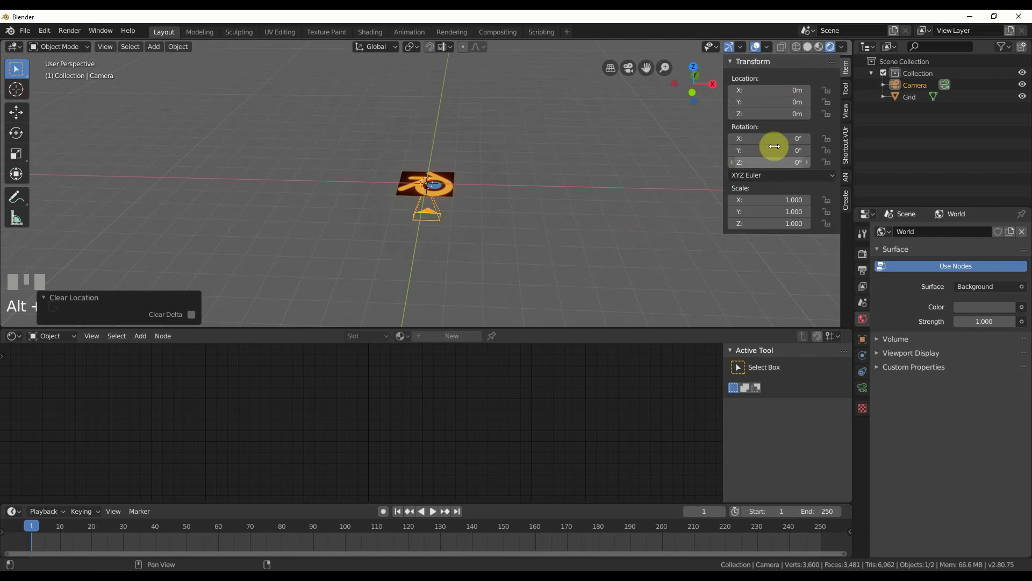
{"action": "left_click_drag", "start_coordinate": [774, 114], "coordinate": [634, 134]}
{"action": "key", "text": "KP_0"}
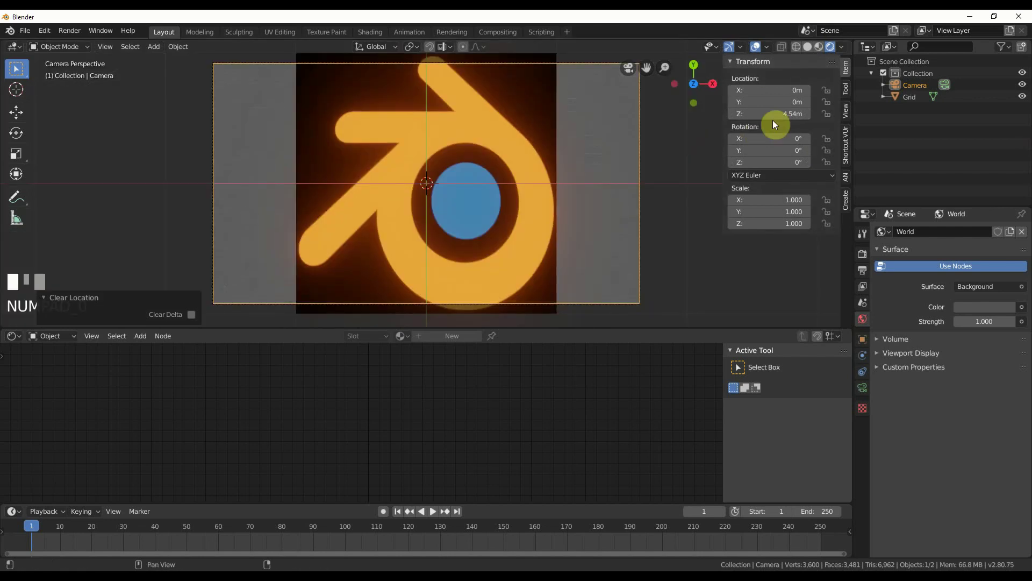
{"action": "mouse_move", "coordinate": [774, 114]}
{"action": "left_mouse_down"}
{"action": "mouse_move", "coordinate": [823, 113]}
{"action": "mouse_move", "coordinate": [786, 116]}
{"action": "left_mouse_up"}
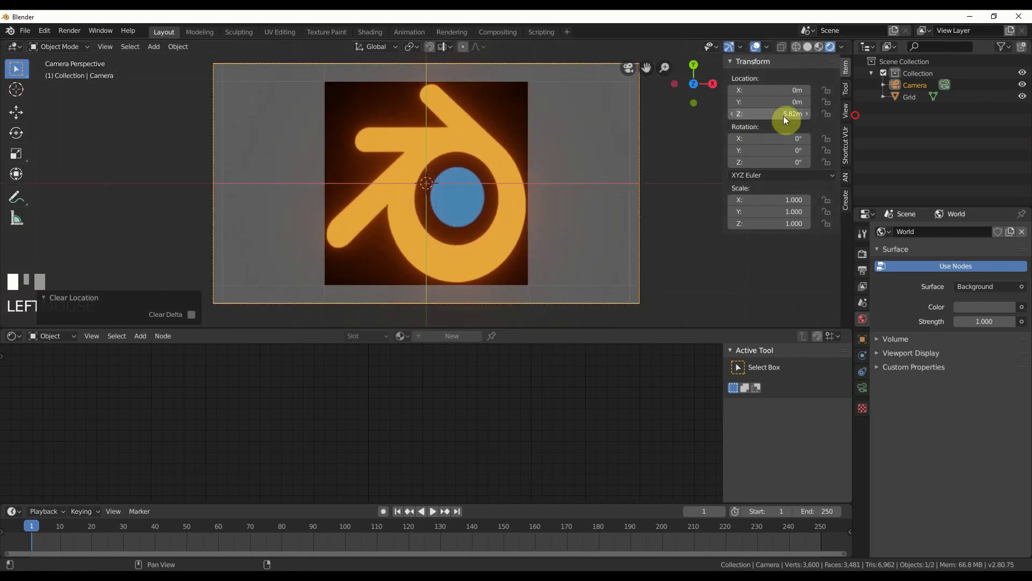
Drop the World colour value to black, then select the Grid logo plane
{"action": "left_click", "coordinate": [985, 306]}
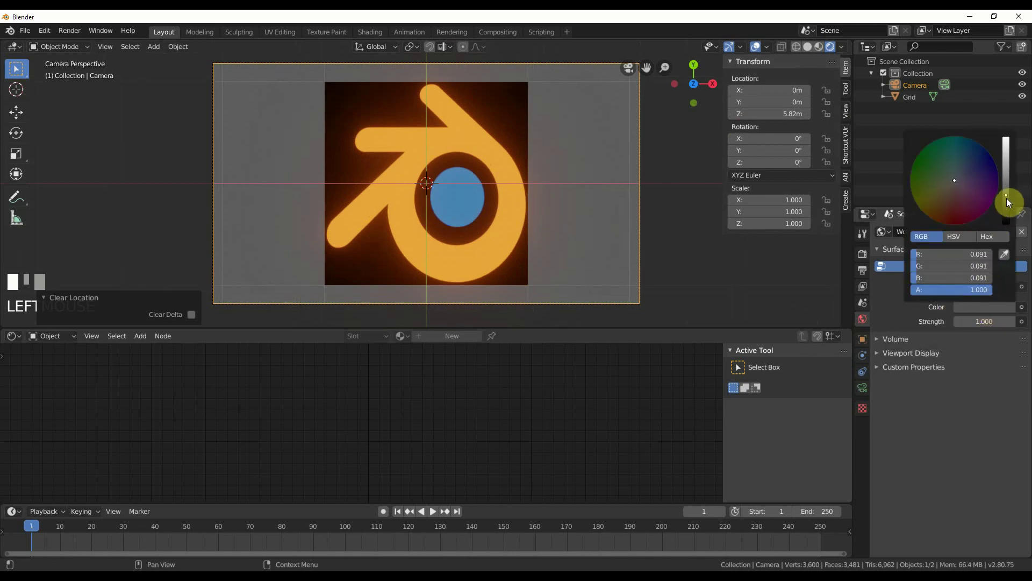
{"action": "left_click_drag", "start_coordinate": [1008, 195], "coordinate": [1007, 224]}
{"action": "left_click", "coordinate": [667, 176]}
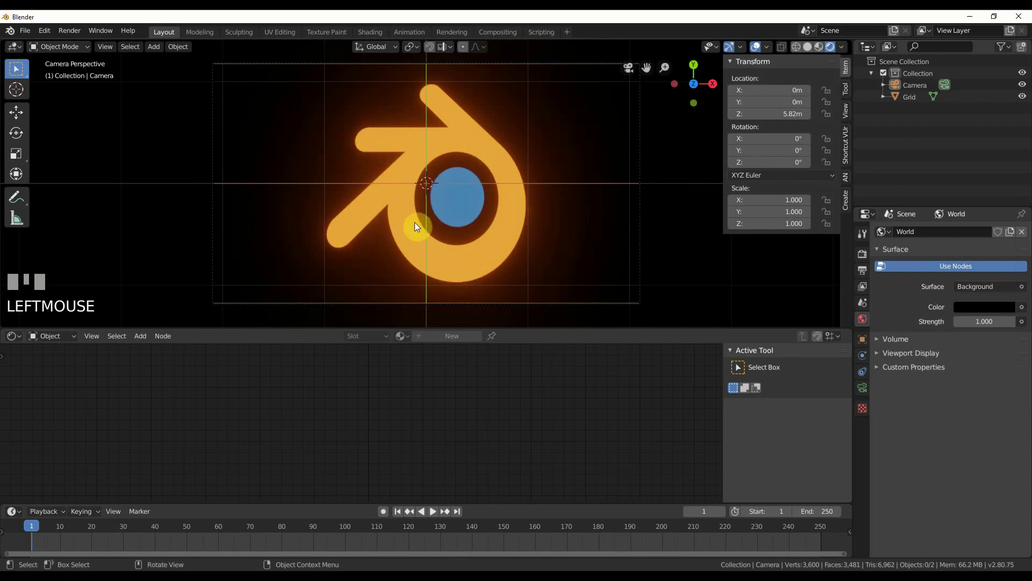
{"action": "left_click", "coordinate": [481, 233]}
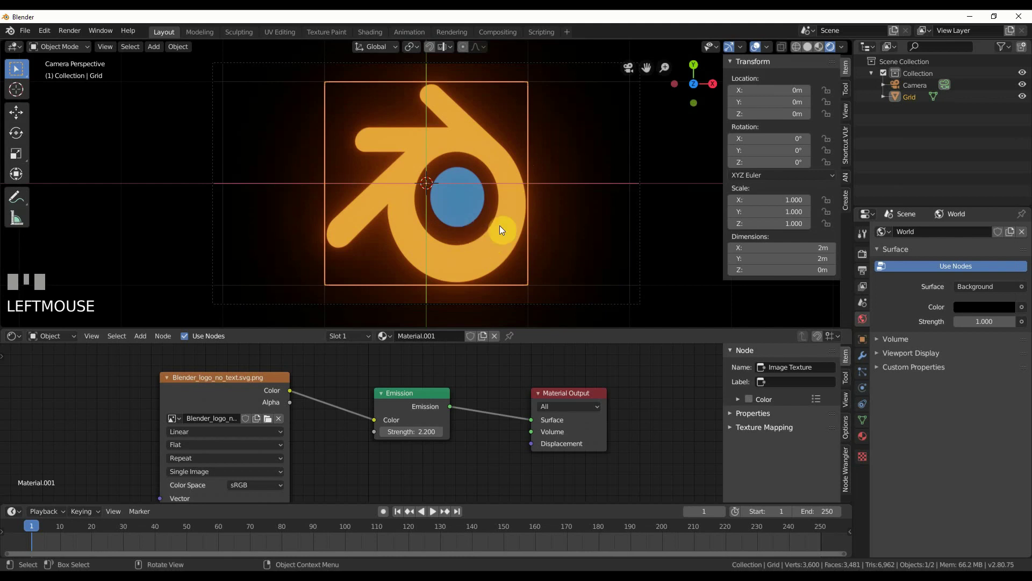
Add a Build modifier (Start 1, Length 100) to the logo plane
{"action": "left_click", "coordinate": [863, 358]}
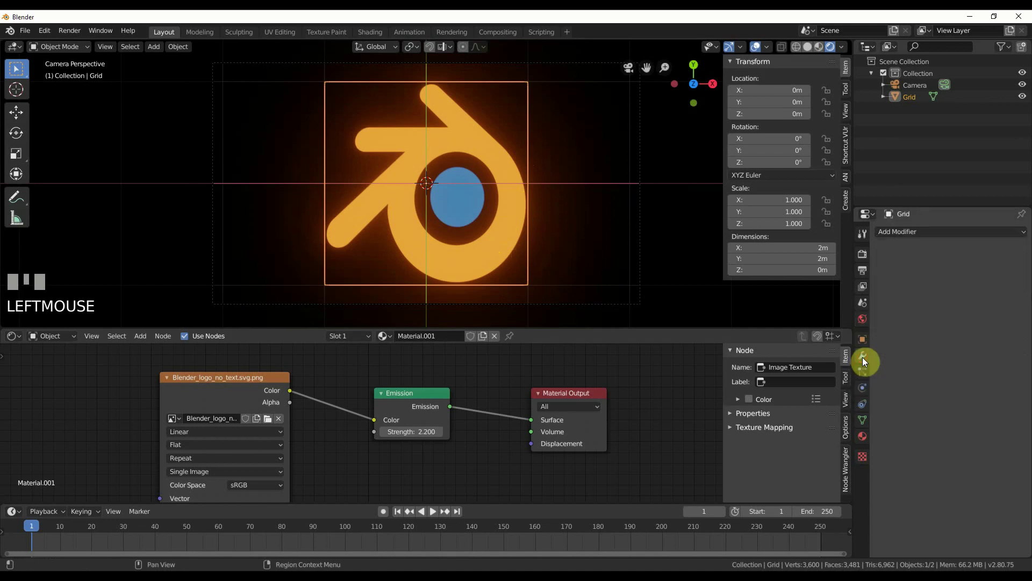
{"action": "left_click", "coordinate": [886, 231]}
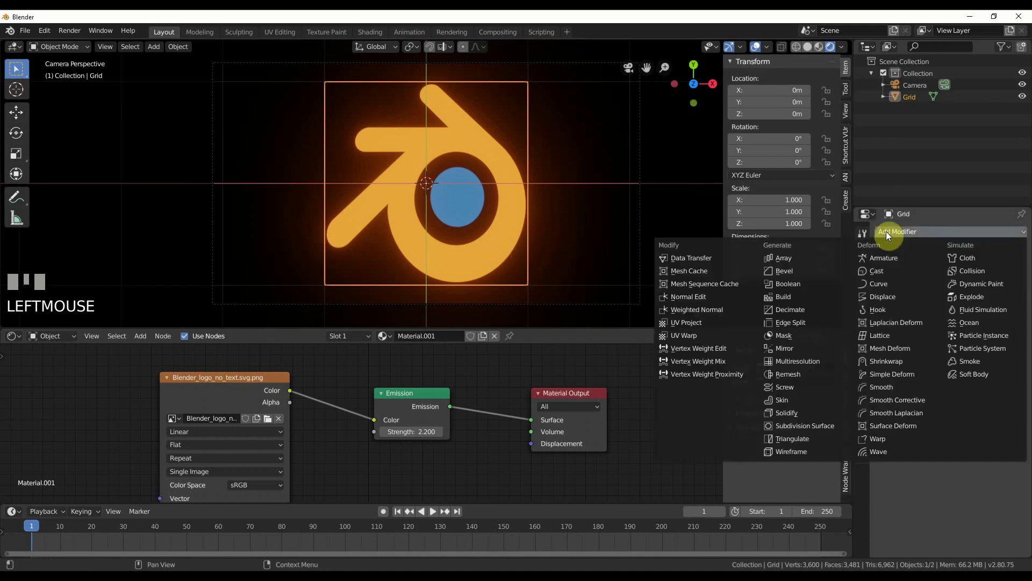
{"action": "left_click", "coordinate": [798, 295]}
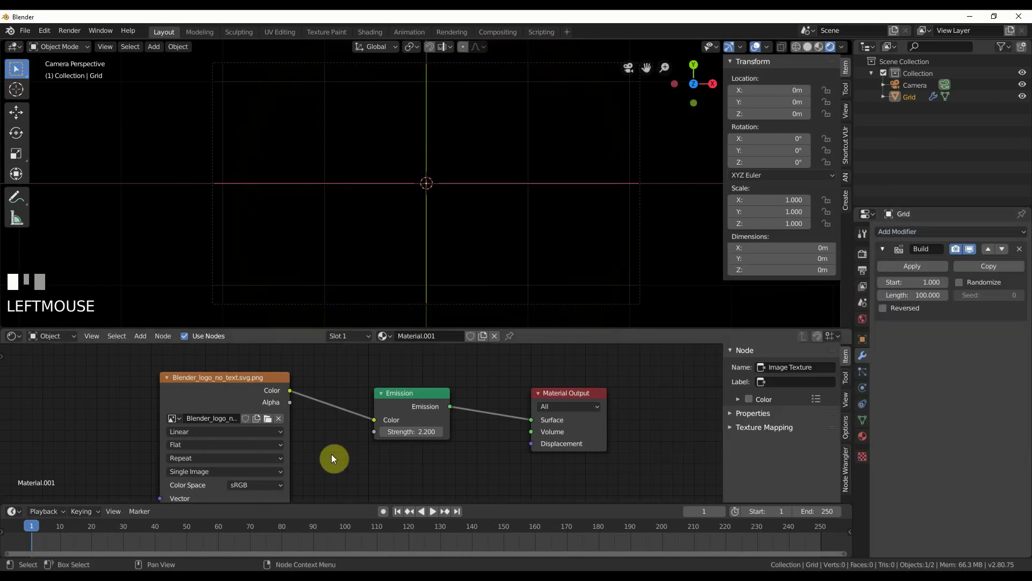
Play the animation and scrub to frames 64 and 72 to watch the logo assemble
{"action": "left_click", "coordinate": [433, 511]}
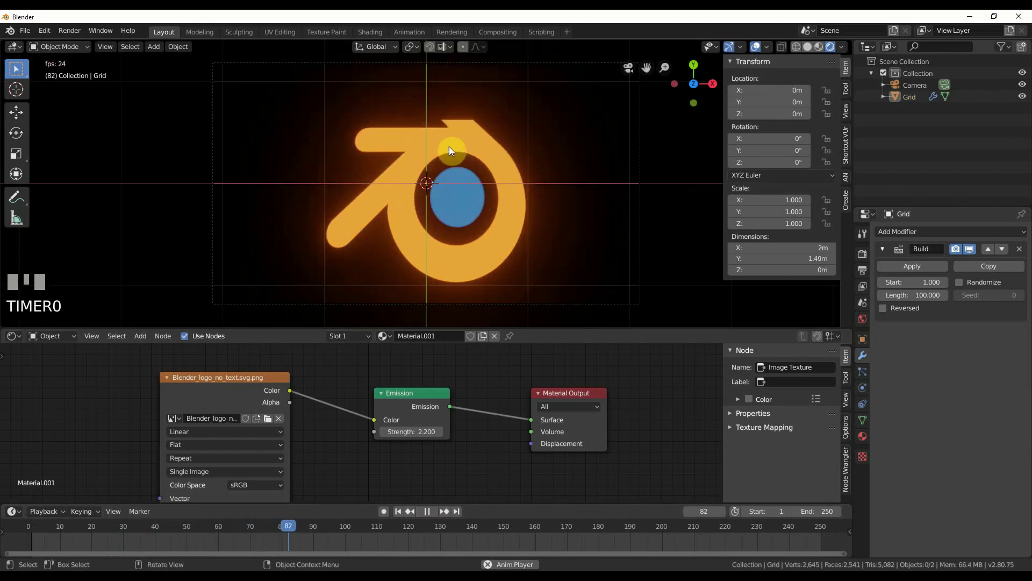
{"action": "left_click", "coordinate": [424, 513]}
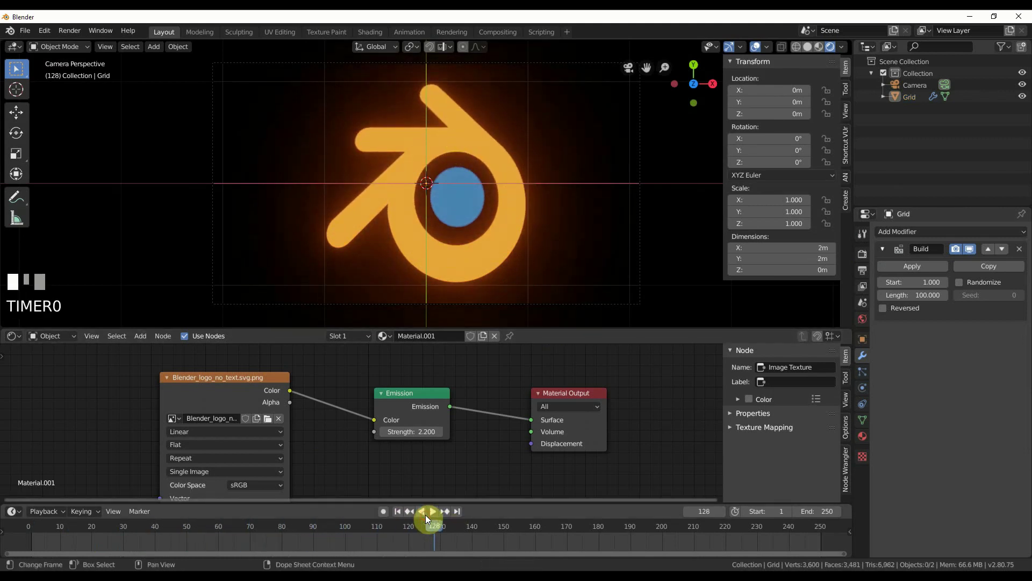
{"action": "mouse_move", "coordinate": [185, 531]}
{"action": "left_mouse_down"}
{"action": "mouse_move", "coordinate": [237, 521]}
{"action": "mouse_move", "coordinate": [115, 527]}
{"action": "mouse_move", "coordinate": [323, 514]}
{"action": "mouse_move", "coordinate": [118, 526]}
{"action": "mouse_move", "coordinate": [172, 521]}
{"action": "left_mouse_up"}
{"action": "left_click", "coordinate": [514, 230]}
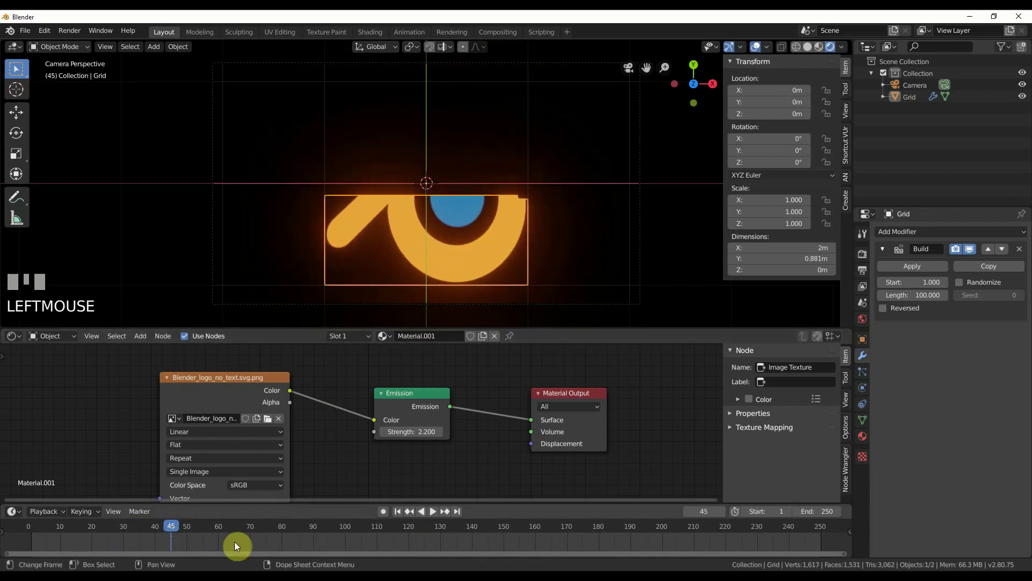
{"action": "mouse_move", "coordinate": [176, 526]}
{"action": "left_mouse_down"}
{"action": "mouse_move", "coordinate": [248, 528]}
{"action": "mouse_move", "coordinate": [219, 511]}
{"action": "mouse_move", "coordinate": [193, 525]}
{"action": "left_mouse_up"}
{"action": "left_click", "coordinate": [571, 263]}
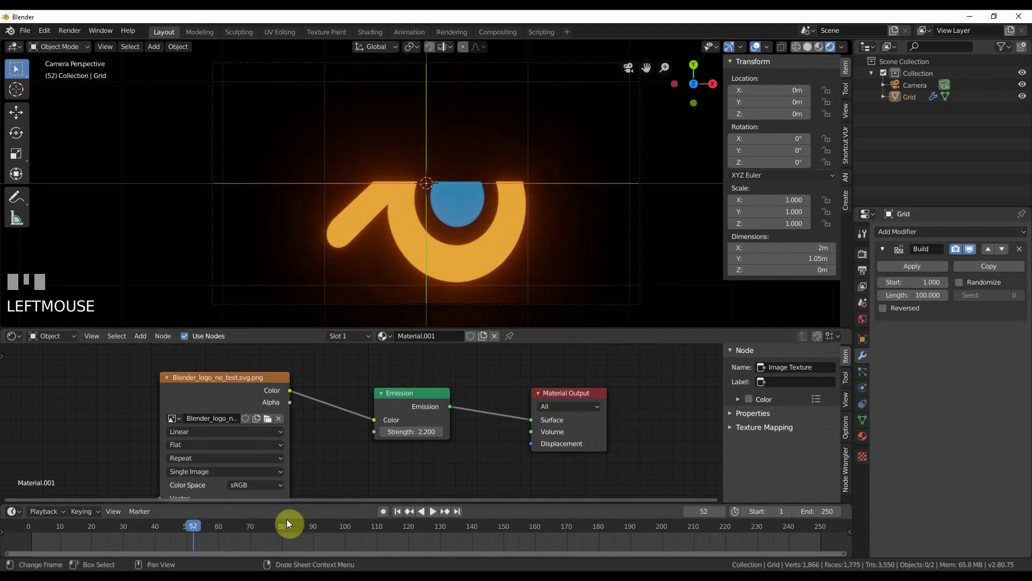
{"action": "left_click", "coordinate": [819, 511]}
{"action": "type", "text": "240"}
{"action": "key", "text": "Return"}
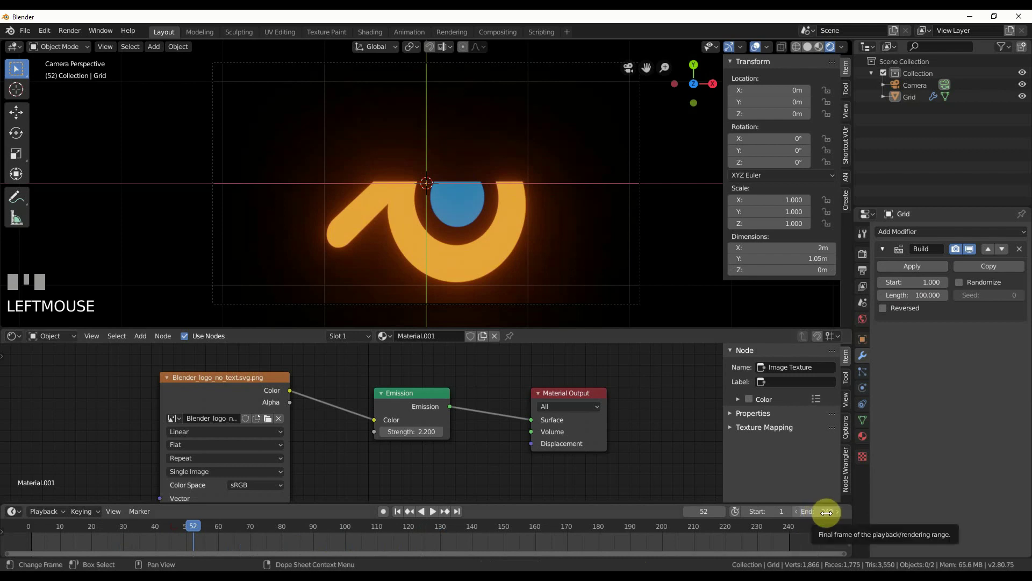
{"action": "middle_click_drag", "start_coordinate": [463, 542], "coordinate": [488, 541]}
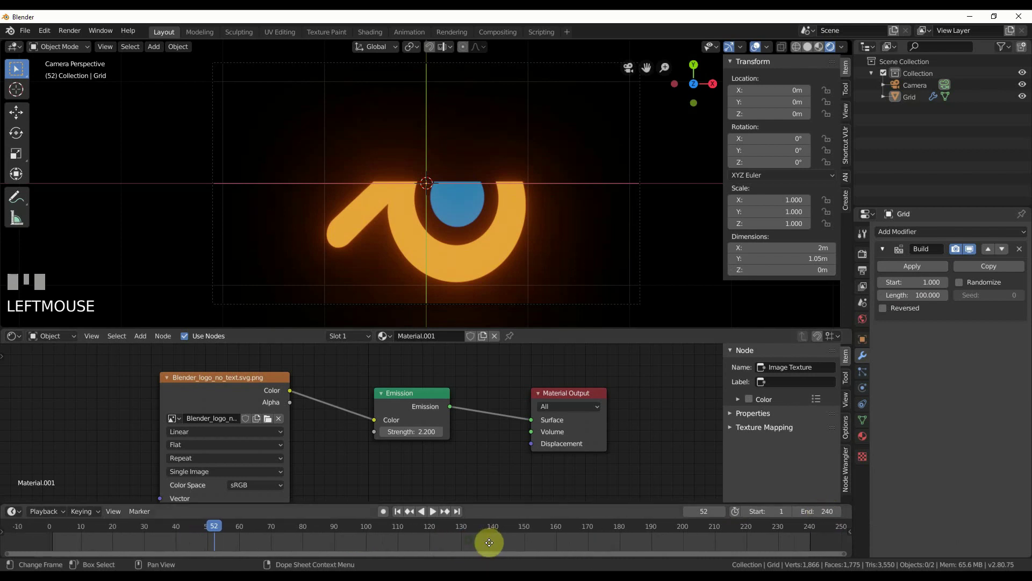
{"action": "left_click_drag", "start_coordinate": [127, 533], "coordinate": [124, 527]}
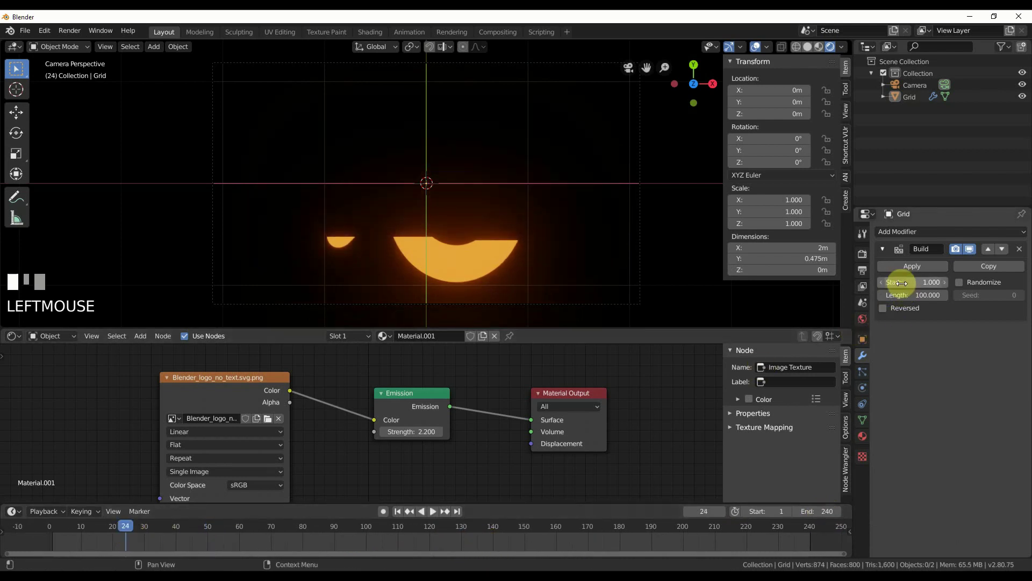
{"action": "left_click", "coordinate": [930, 283]}
{"action": "type", "text": "24"}
{"action": "key", "text": "Return"}
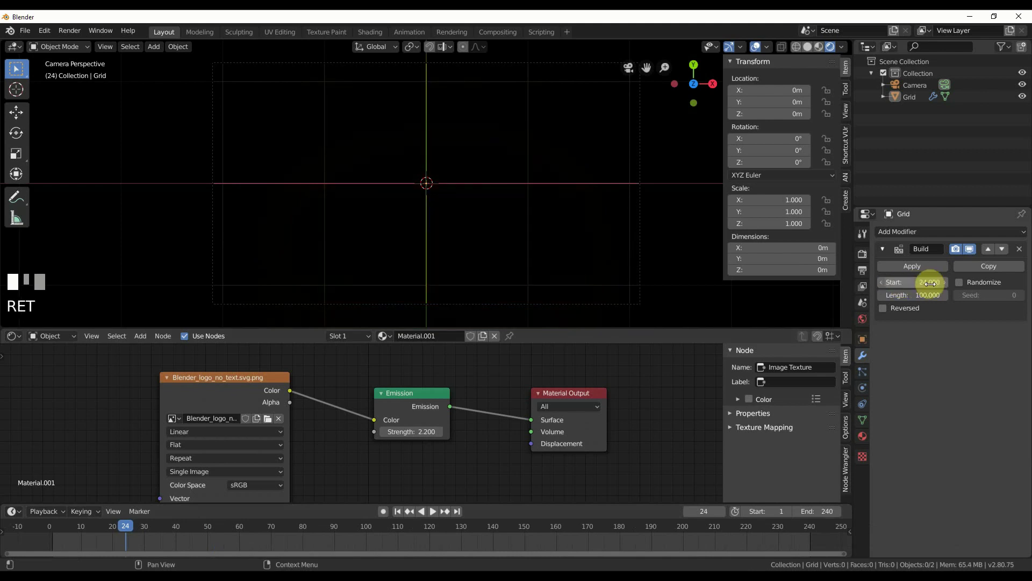
{"action": "left_click", "coordinate": [131, 525]}
{"action": "left_click_drag", "start_coordinate": [131, 525], "coordinate": [428, 544]}
{"action": "left_click", "coordinate": [926, 294]}
{"action": "type", "text": "50"}
{"action": "key", "text": "Return"}
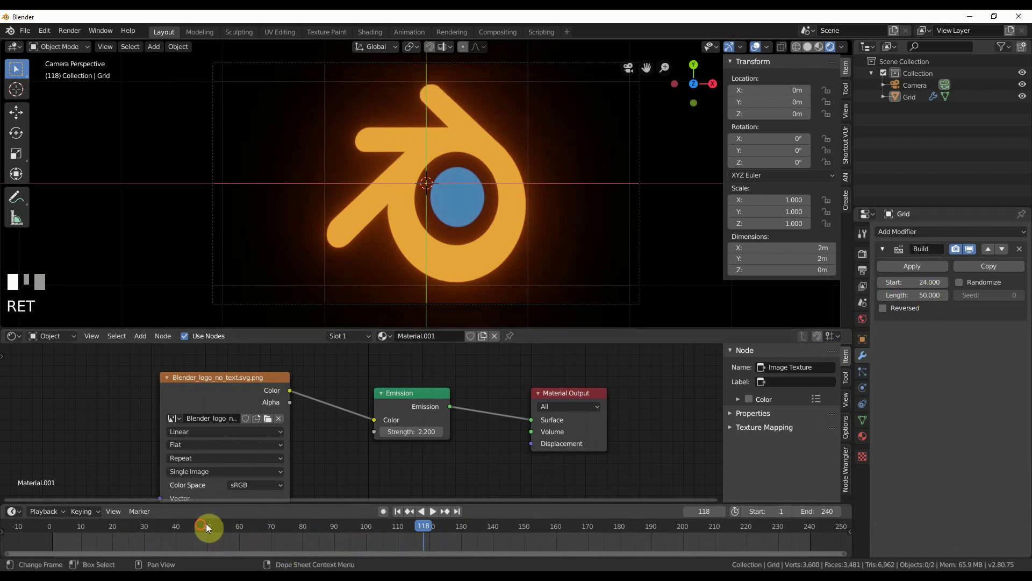
{"action": "left_click_drag", "start_coordinate": [206, 523], "coordinate": [66, 534]}
{"action": "key", "text": "space"}
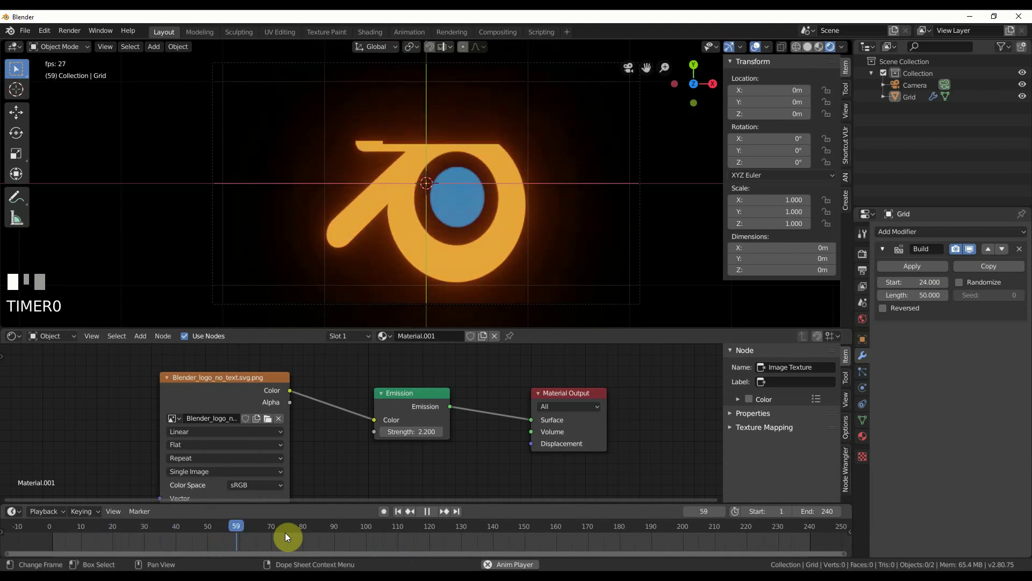
{"action": "key", "text": "space"}
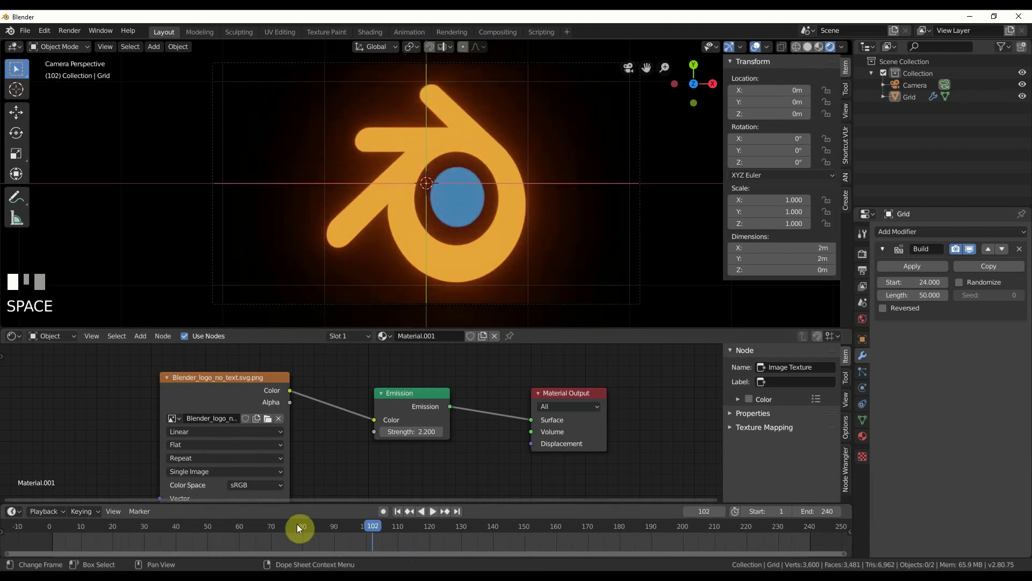
{"action": "left_click_drag", "start_coordinate": [300, 528], "coordinate": [283, 544]}
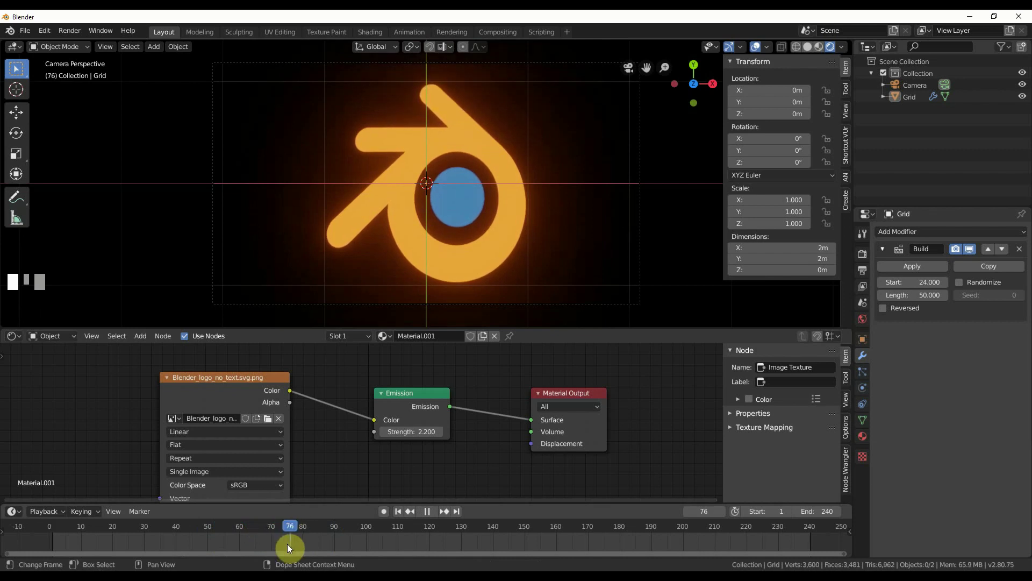
{"action": "left_click_drag", "start_coordinate": [388, 534], "coordinate": [110, 559]}
{"action": "key", "text": "space"}
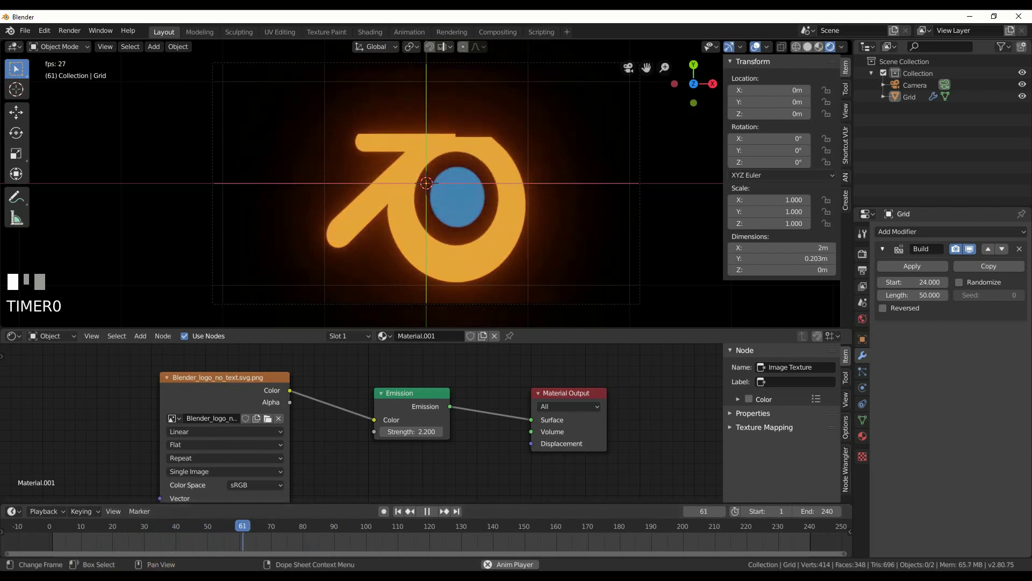
Duplicate the Build modifier, enable Randomize on Build.001, and preview from frame 10
{"action": "key", "text": "space"}
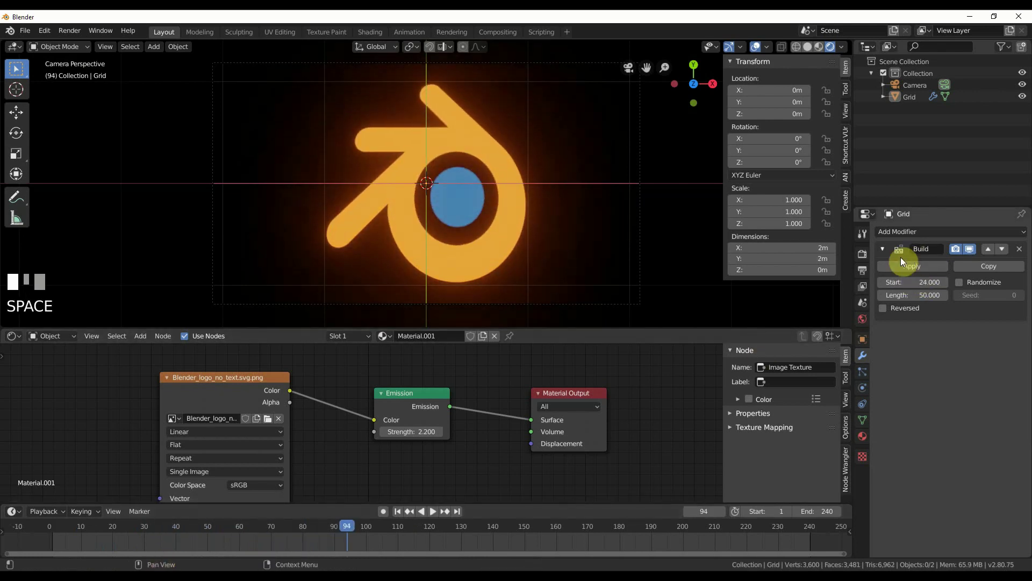
{"action": "left_click", "coordinate": [980, 267]}
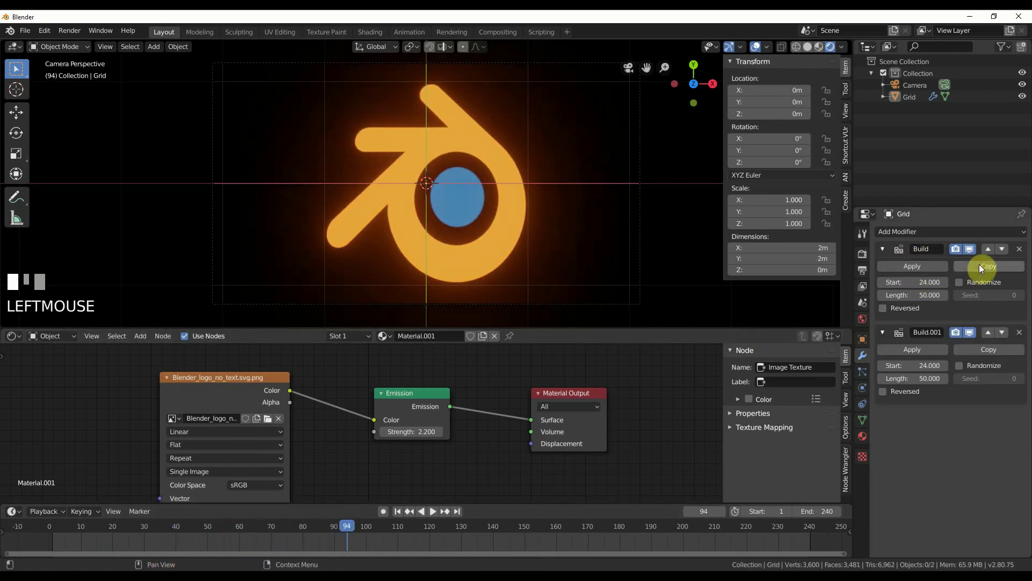
{"action": "left_click", "coordinate": [960, 366]}
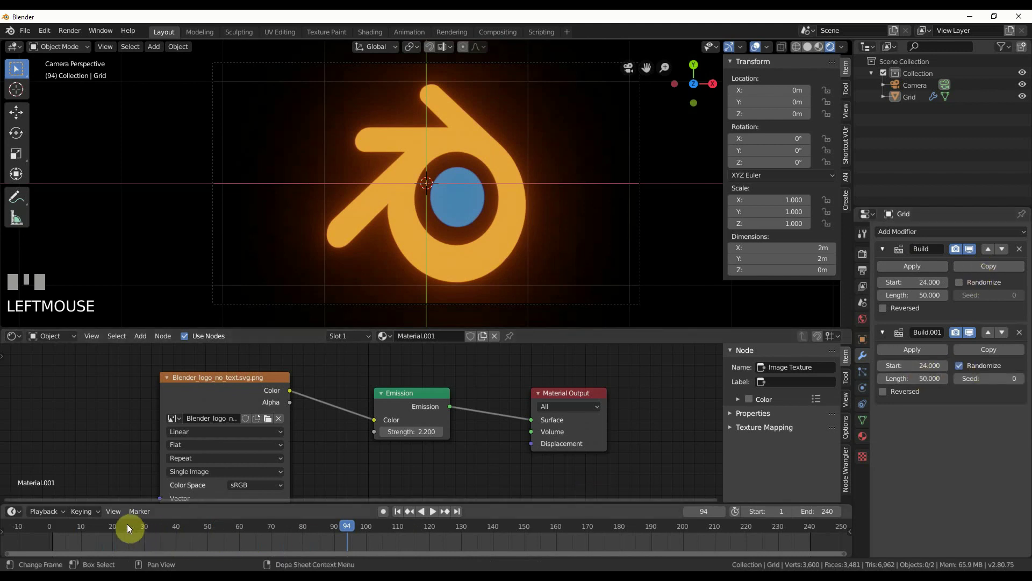
{"action": "left_click", "coordinate": [82, 527]}
{"action": "key", "text": "space"}
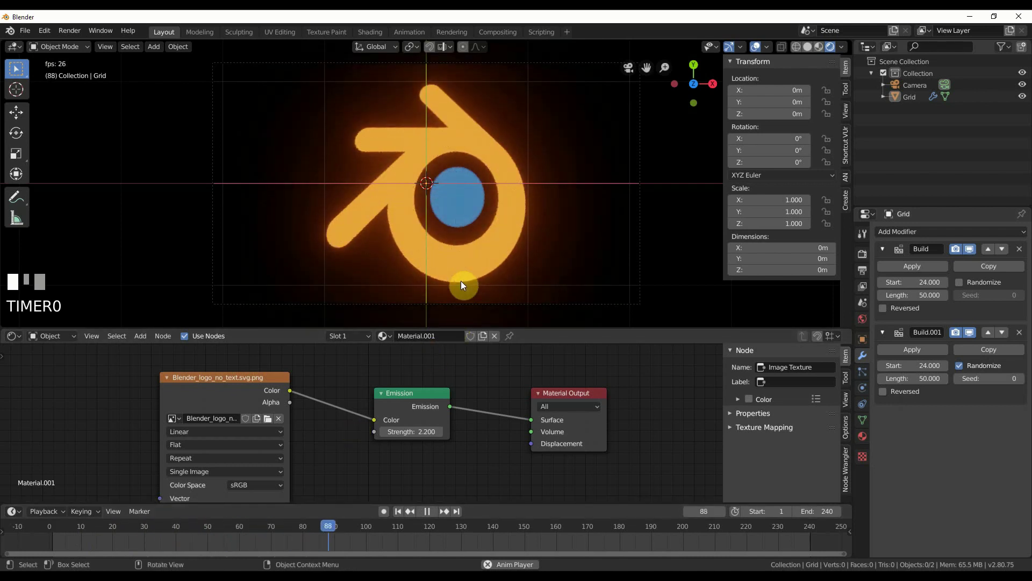
{"action": "key", "text": "space"}
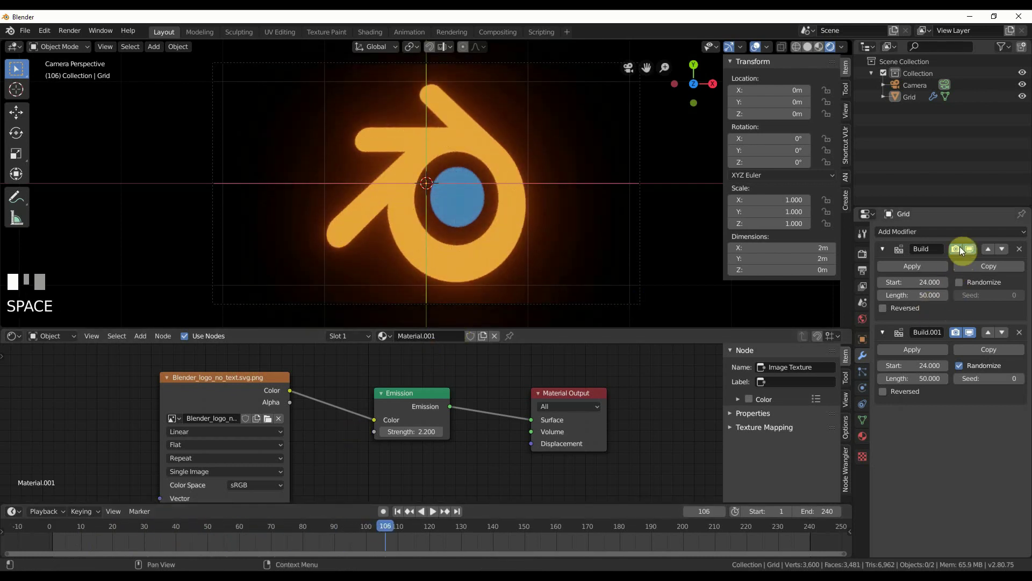
Toggle the first Build modifier off and back on to compare the randomized effect
{"action": "left_click", "coordinate": [957, 249]}
{"action": "left_click_drag", "start_coordinate": [272, 525], "coordinate": [111, 524]}
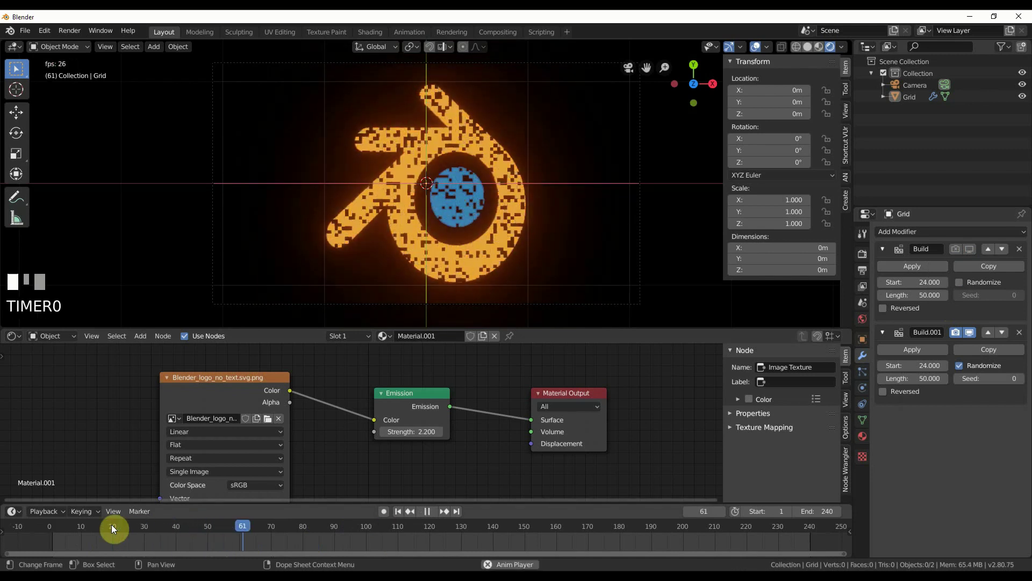
{"action": "key", "text": "space"}
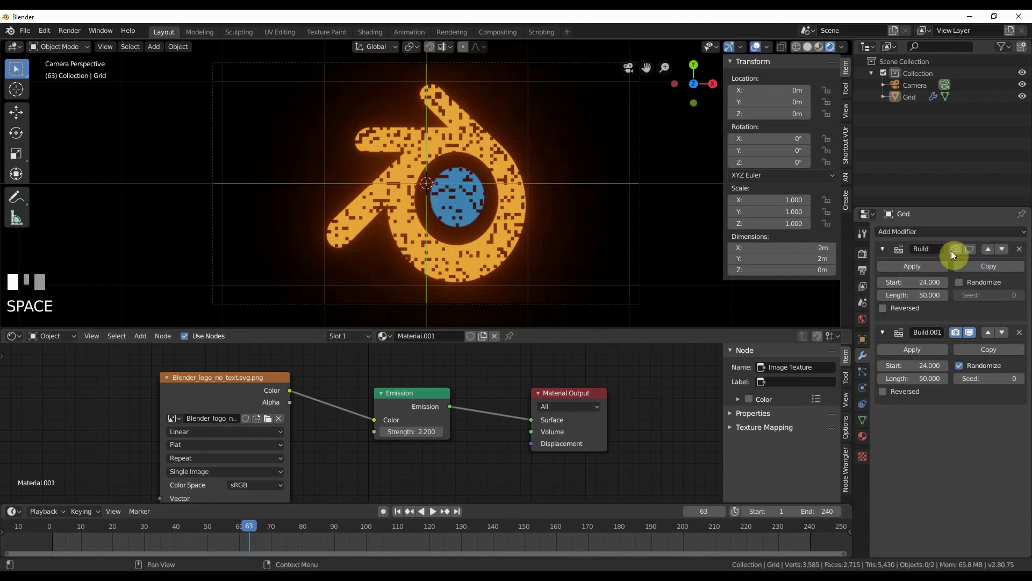
{"action": "left_click_drag", "start_coordinate": [950, 250], "coordinate": [962, 248]}
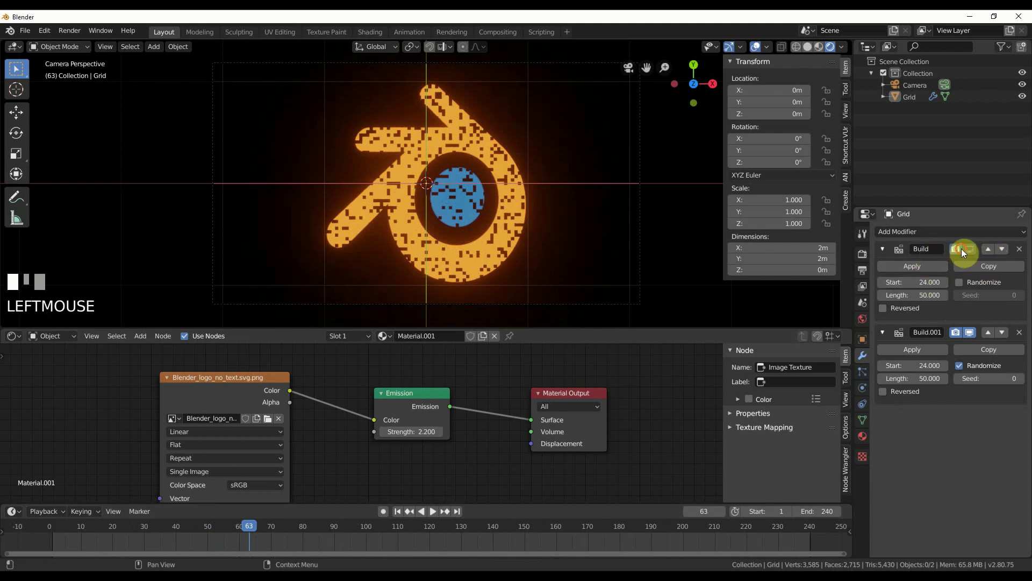
{"action": "left_click", "coordinate": [66, 524]}
{"action": "key", "text": "space"}
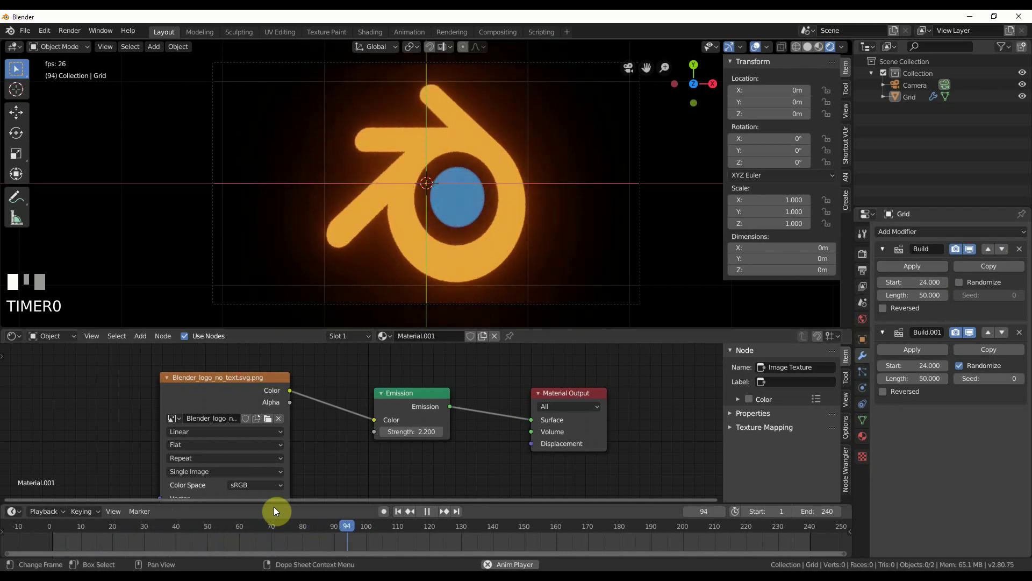
{"action": "key", "text": "space"}
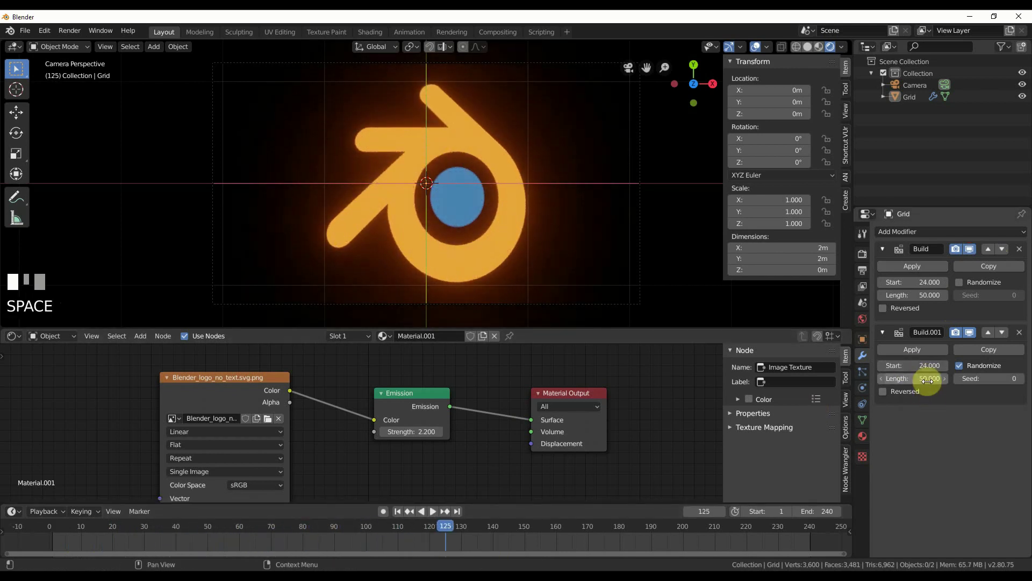
Adjust Build.001's length and replay the animation up to frame 61
{"action": "key", "text": "Return"}
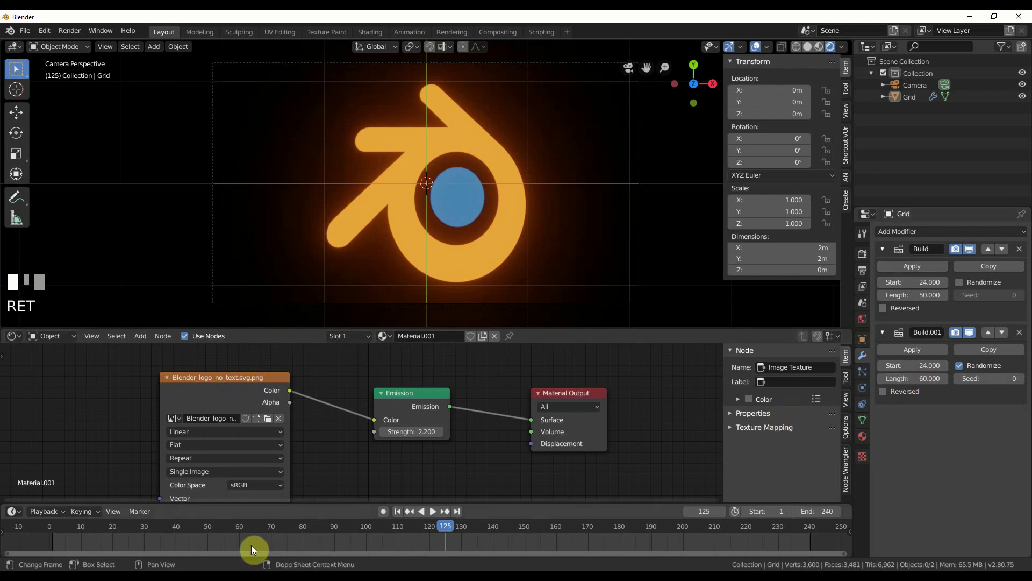
{"action": "left_click", "coordinate": [176, 524]}
{"action": "key", "text": "space"}
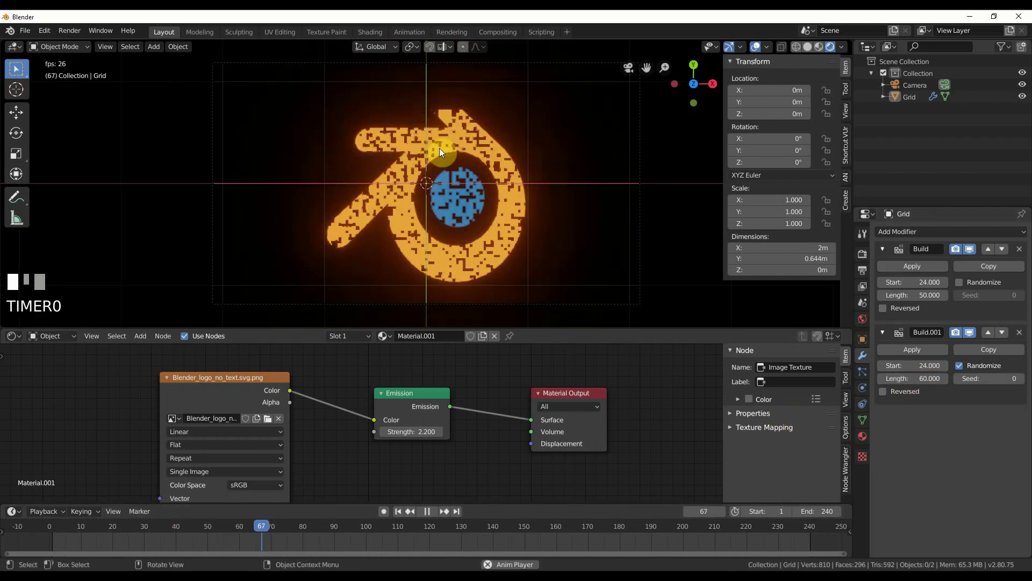
{"action": "key", "text": "space"}
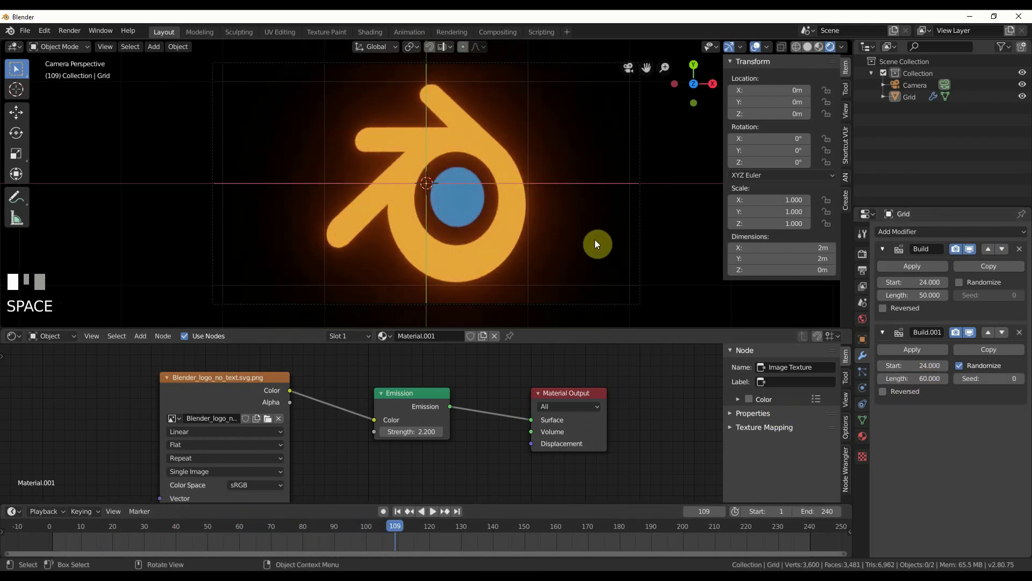
{"action": "left_click", "coordinate": [929, 378]}
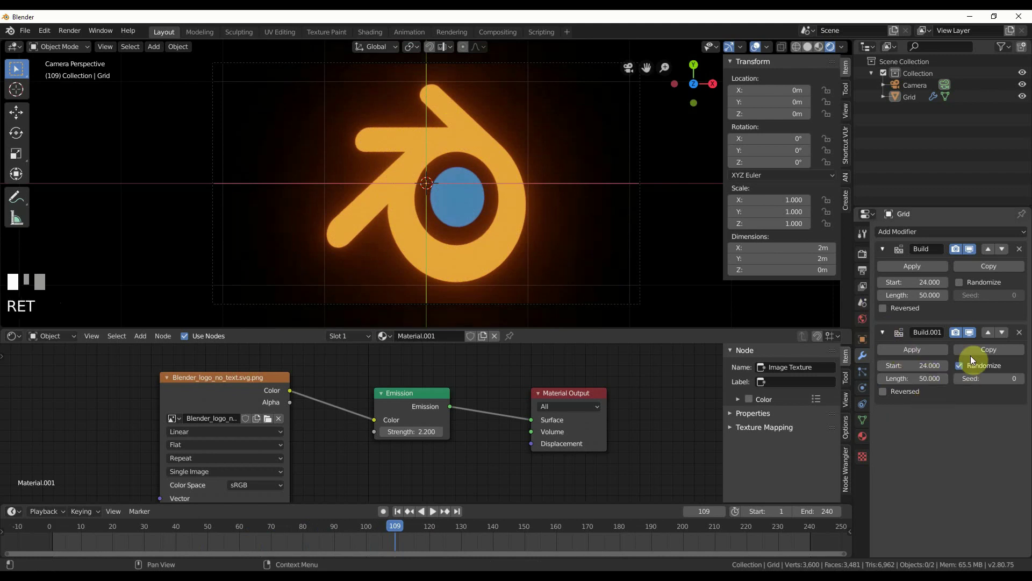
{"action": "left_click", "coordinate": [467, 232]}
{"action": "key", "text": "space"}
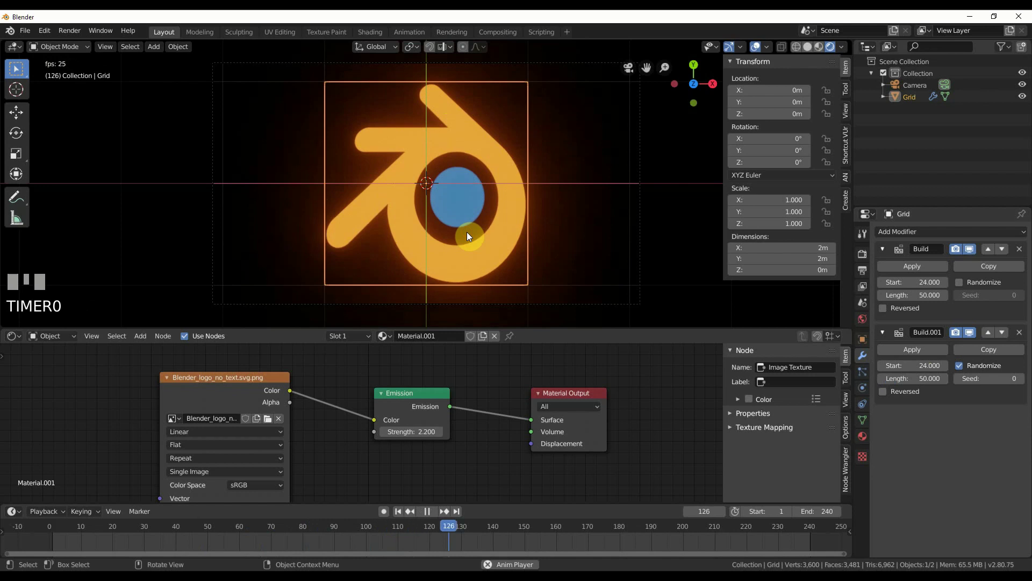
{"action": "key", "text": "space"}
{"action": "left_click_drag", "start_coordinate": [59, 526], "coordinate": [243, 528]}
{"action": "left_click", "coordinate": [649, 239]}
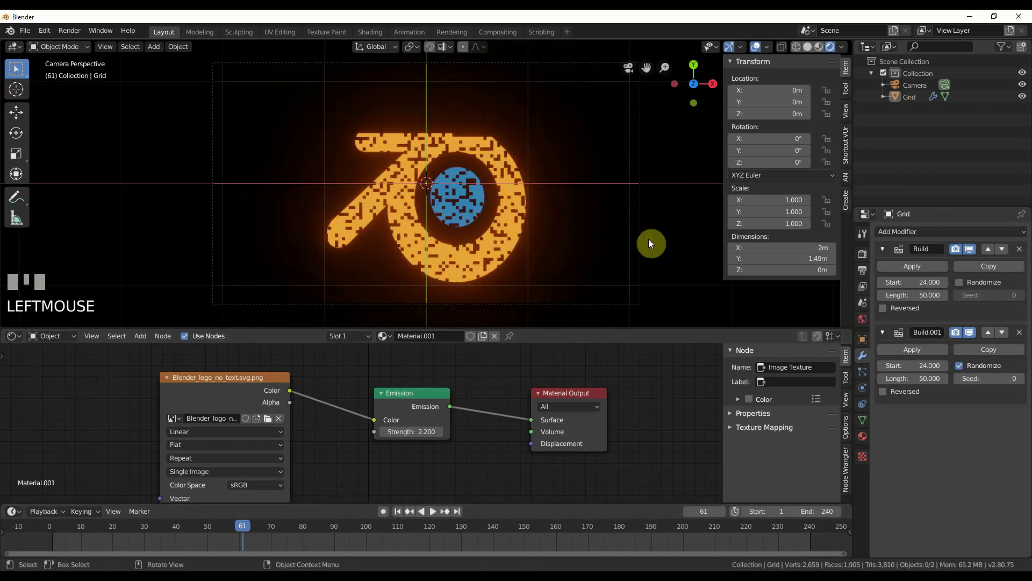
{"action": "left_click", "coordinate": [471, 232]}
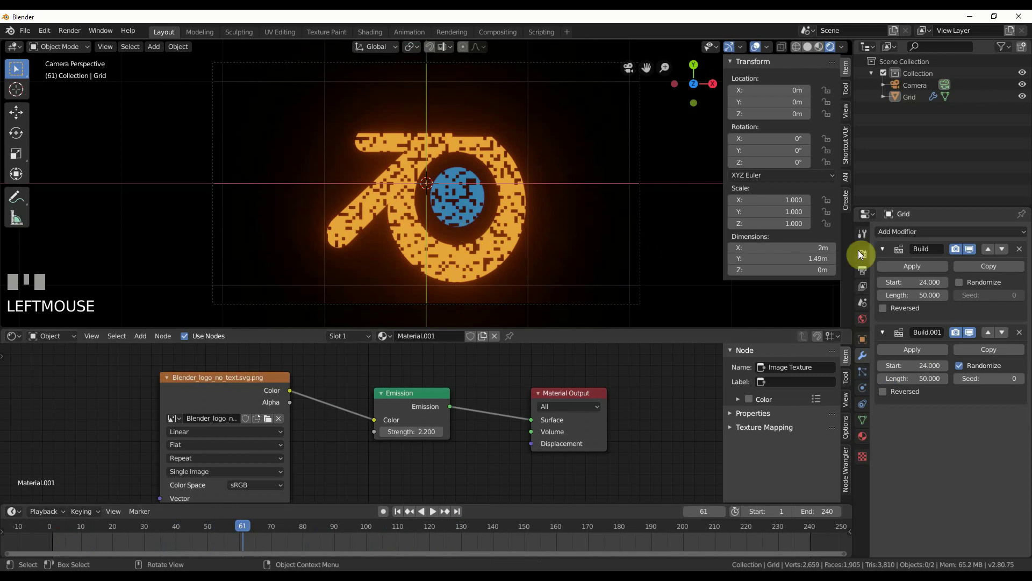
Add a Wave modifier after Build.001 on the logo grid and begin editing its Speed
{"action": "left_click", "coordinate": [908, 231]}
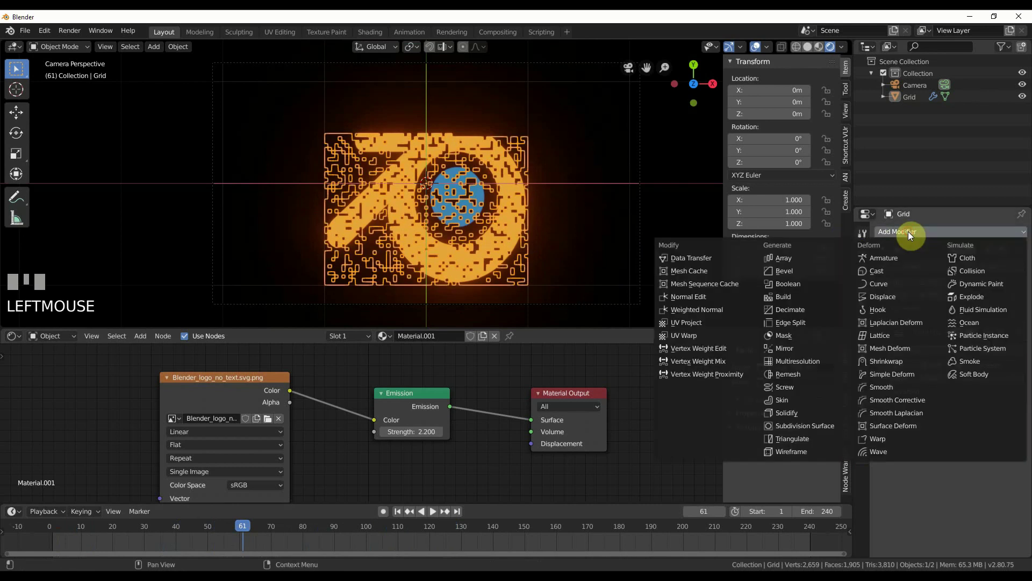
{"action": "left_click", "coordinate": [878, 454]}
{"action": "scroll", "coordinate": [921, 528], "scroll_direction": "down", "scroll_amount": 3}
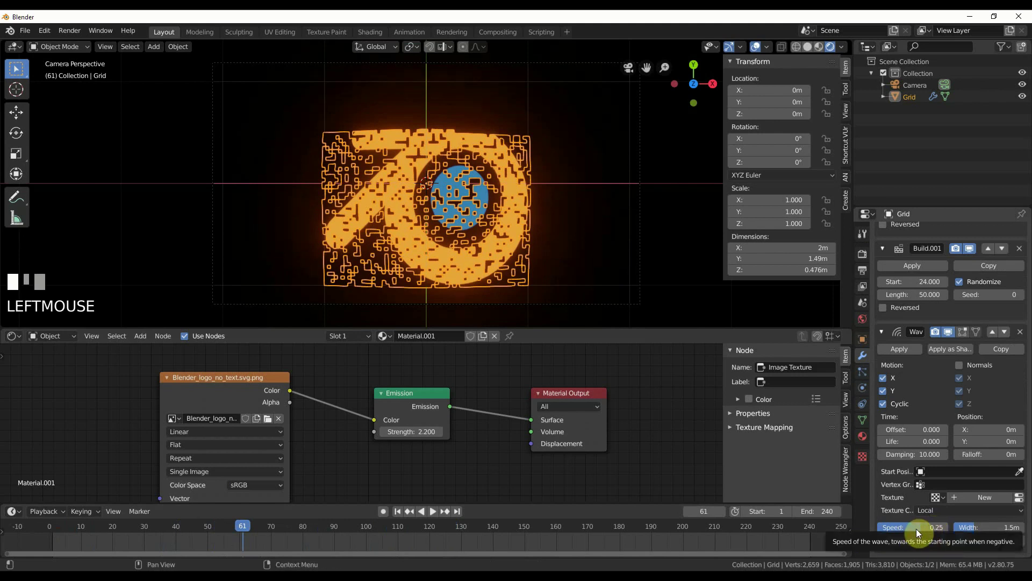
{"action": "left_click_drag", "start_coordinate": [208, 511], "coordinate": [472, 546]}
{"action": "left_click", "coordinate": [944, 527]}
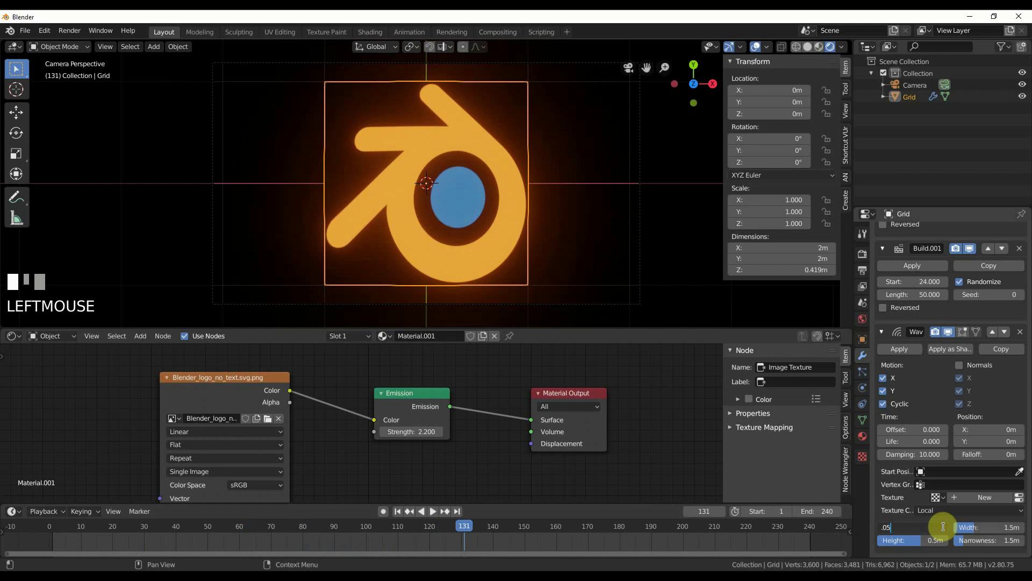
Confirm Wave Speed 0.05, play the ripple, and move to frame 90
{"action": "key", "text": "Return"}
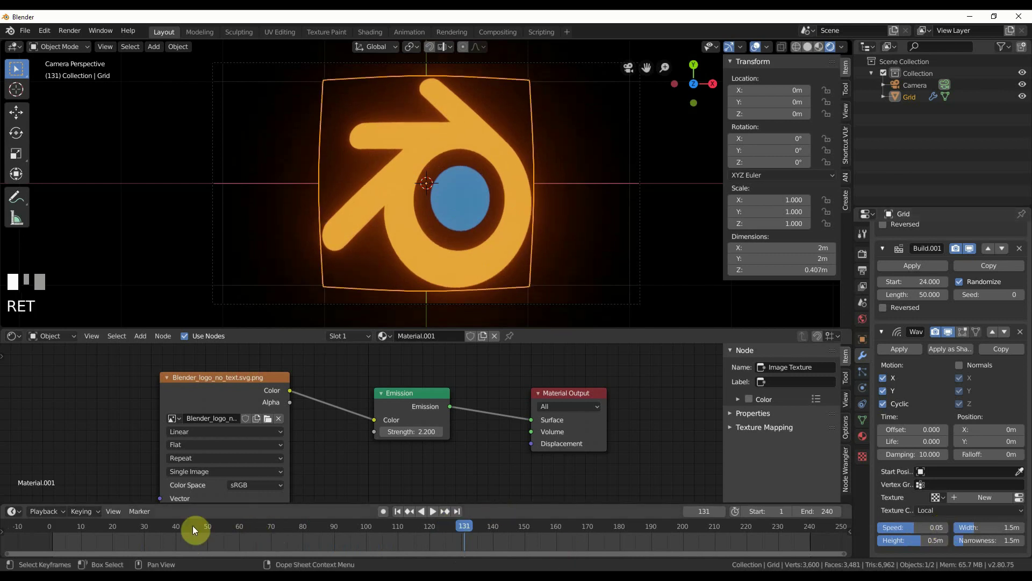
{"action": "mouse_move", "coordinate": [193, 525]}
{"action": "left_mouse_down"}
{"action": "mouse_move", "coordinate": [163, 523]}
{"action": "mouse_move", "coordinate": [208, 521]}
{"action": "left_mouse_up"}
{"action": "key", "text": "space"}
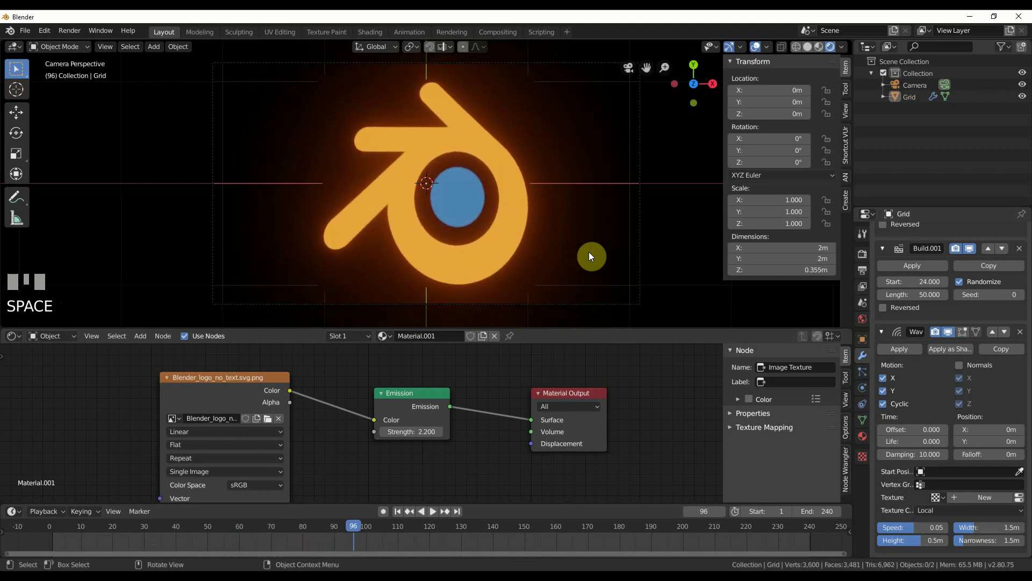
{"action": "left_click_drag", "start_coordinate": [359, 527], "coordinate": [373, 531]}
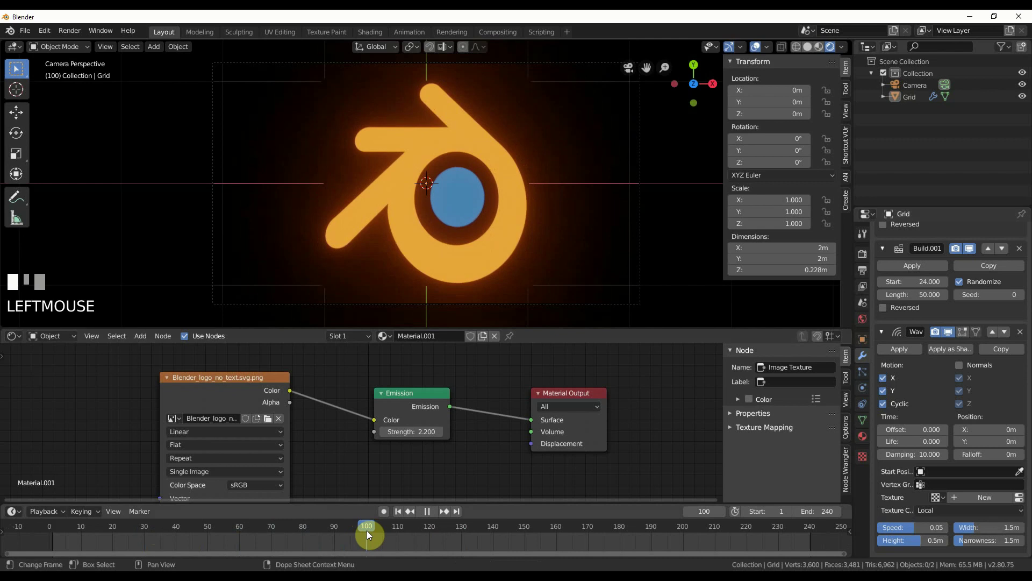
{"action": "left_click_drag", "start_coordinate": [364, 531], "coordinate": [334, 538]}
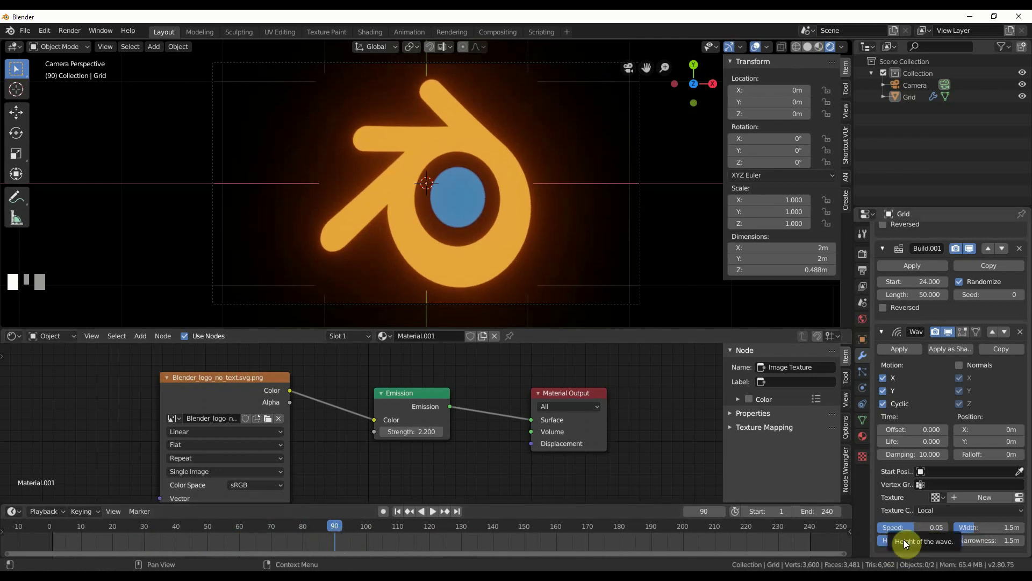
Keyframe Wave Height at 0.5 m on frame 90 and 0 m on frame 100, then replay from the start
{"action": "right_click", "coordinate": [904, 540]}
{"action": "left_click", "coordinate": [882, 431]}
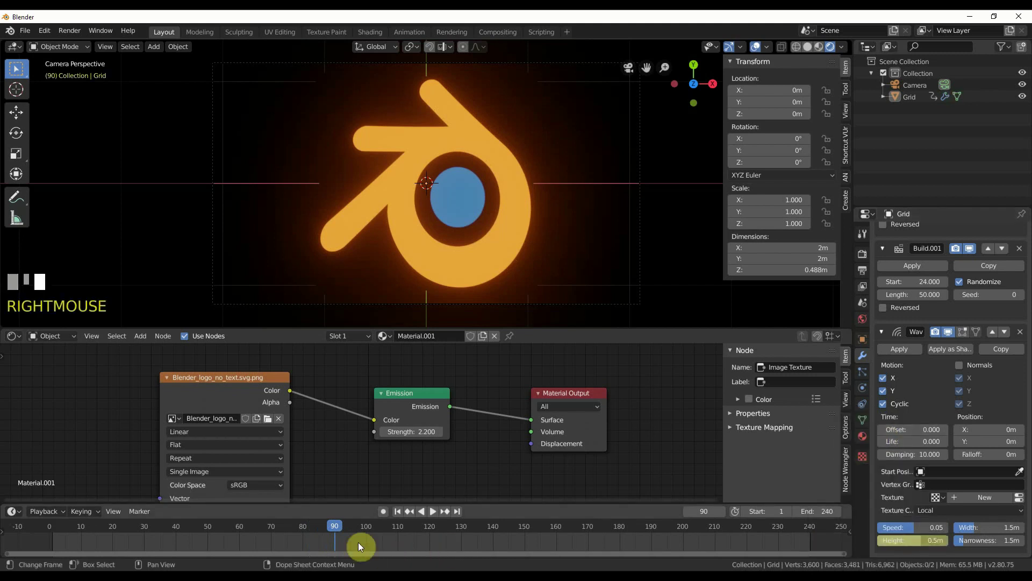
{"action": "left_click", "coordinate": [342, 525]}
{"action": "left_click_drag", "start_coordinate": [342, 526], "coordinate": [371, 529]}
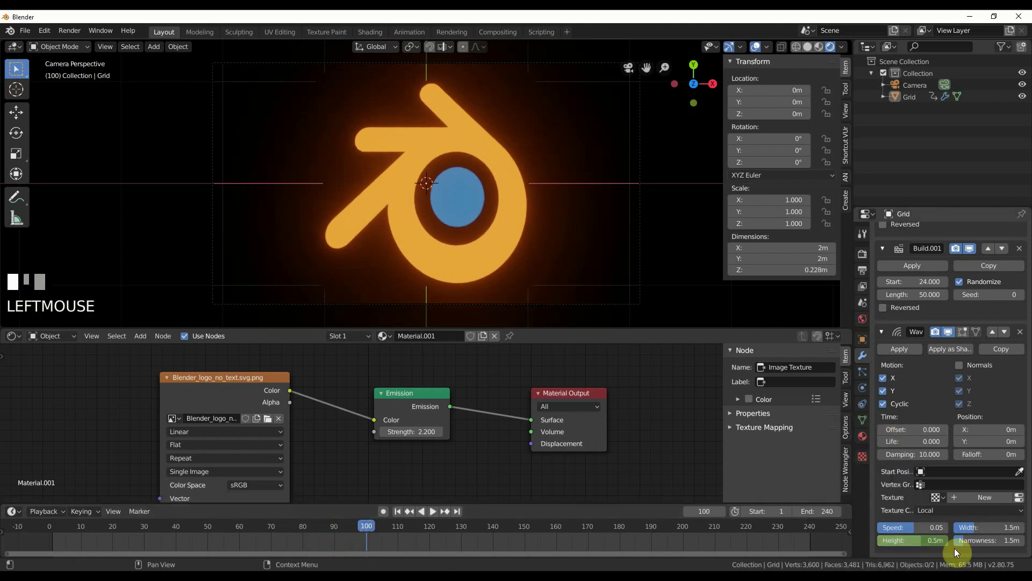
{"action": "left_click", "coordinate": [928, 540]}
{"action": "type", "text": "0"}
{"action": "key", "text": "Return"}
{"action": "right_click", "coordinate": [928, 542]}
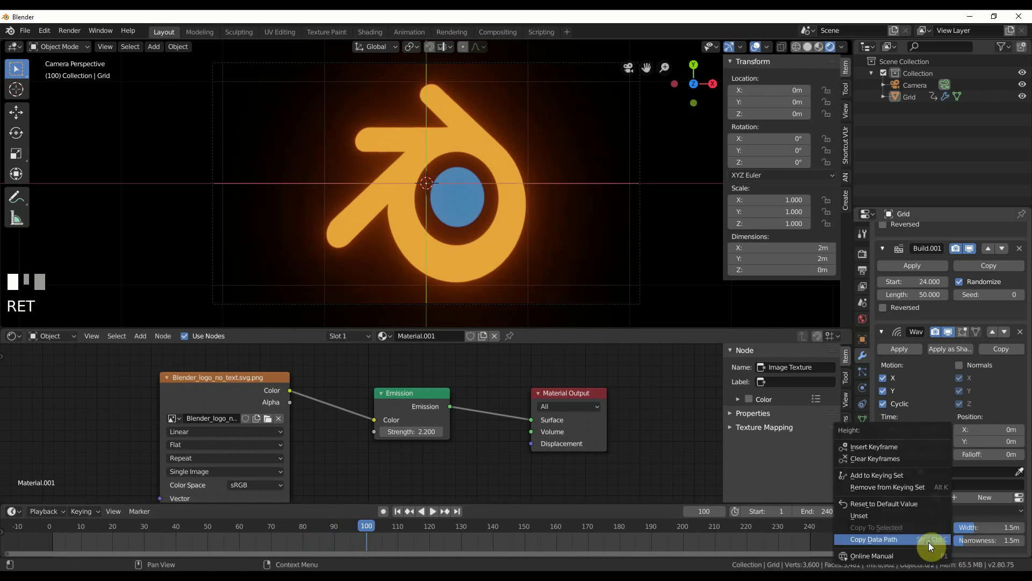
{"action": "left_click", "coordinate": [914, 446]}
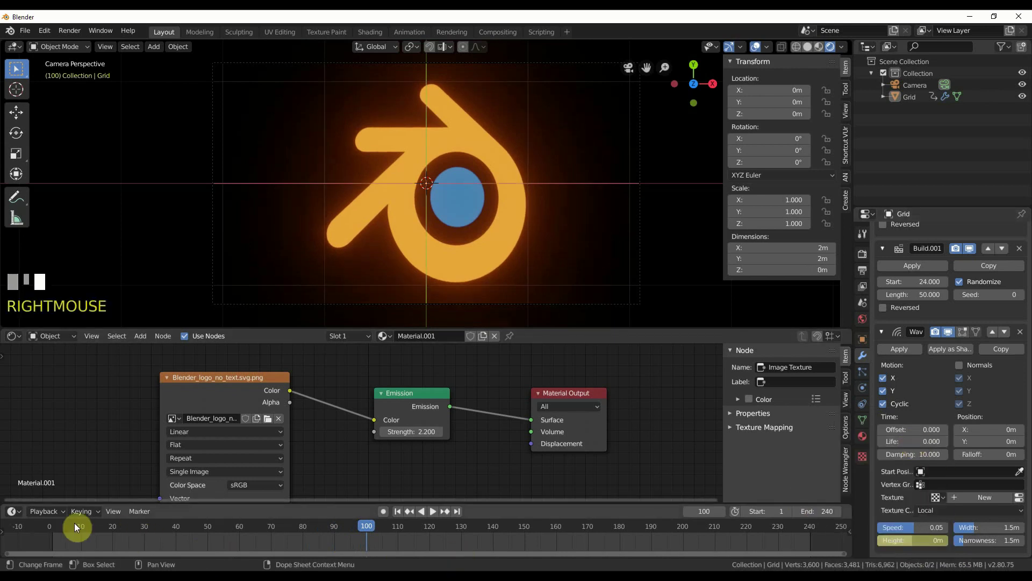
{"action": "left_click", "coordinate": [50, 525]}
{"action": "key", "text": "space"}
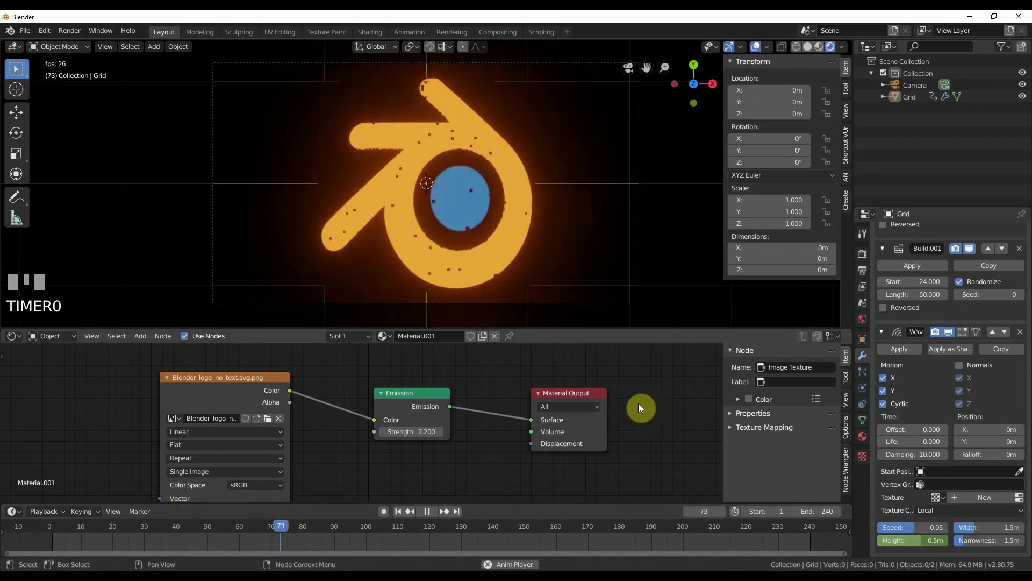
Set Length to 70 frames on both Build.001 and Build modifiers
{"action": "key", "text": "space"}
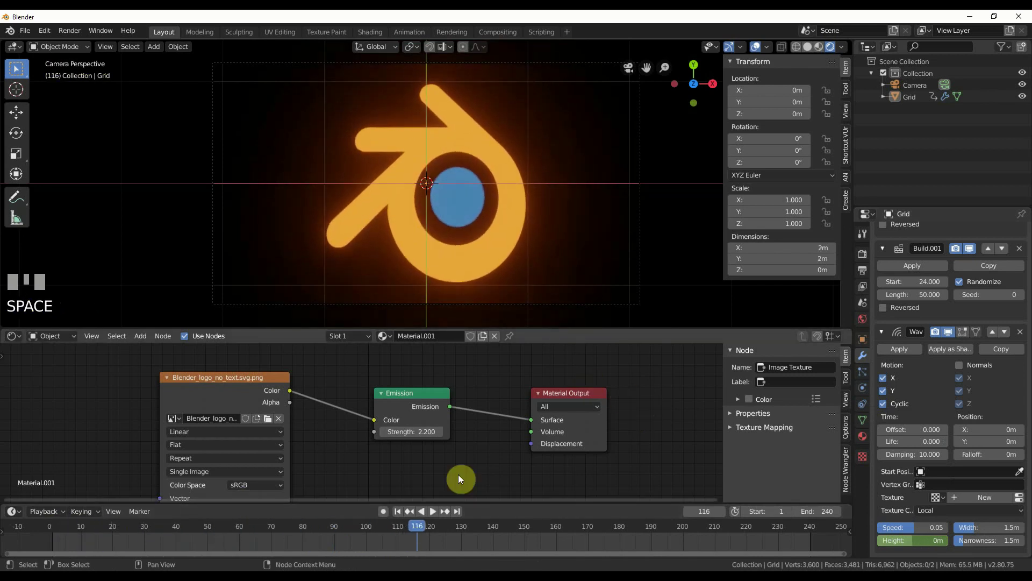
{"action": "left_click_drag", "start_coordinate": [375, 525], "coordinate": [347, 539]}
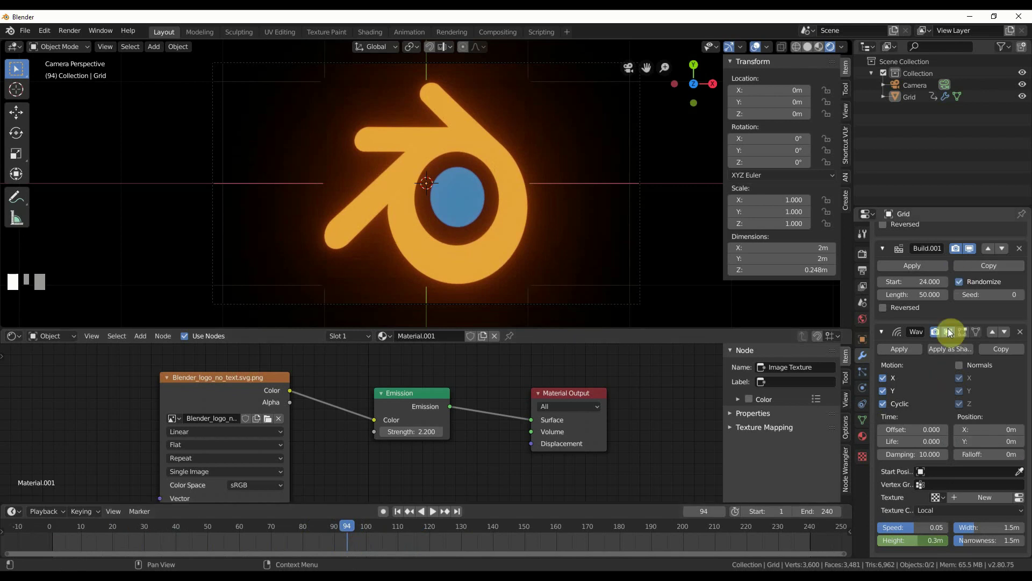
{"action": "scroll", "coordinate": [949, 332], "scroll_direction": "up", "scroll_amount": 4}
{"action": "double_click", "coordinate": [933, 379]}
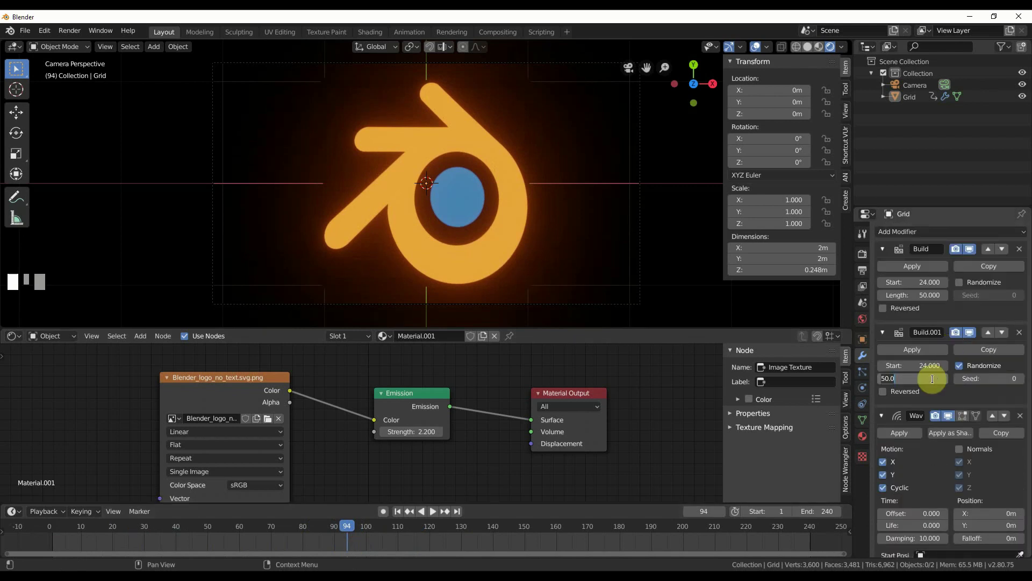
{"action": "type", "text": "70"}
{"action": "key", "text": "Return"}
{"action": "double_click", "coordinate": [933, 293]}
{"action": "type", "text": "70"}
{"action": "key", "text": "Return"}
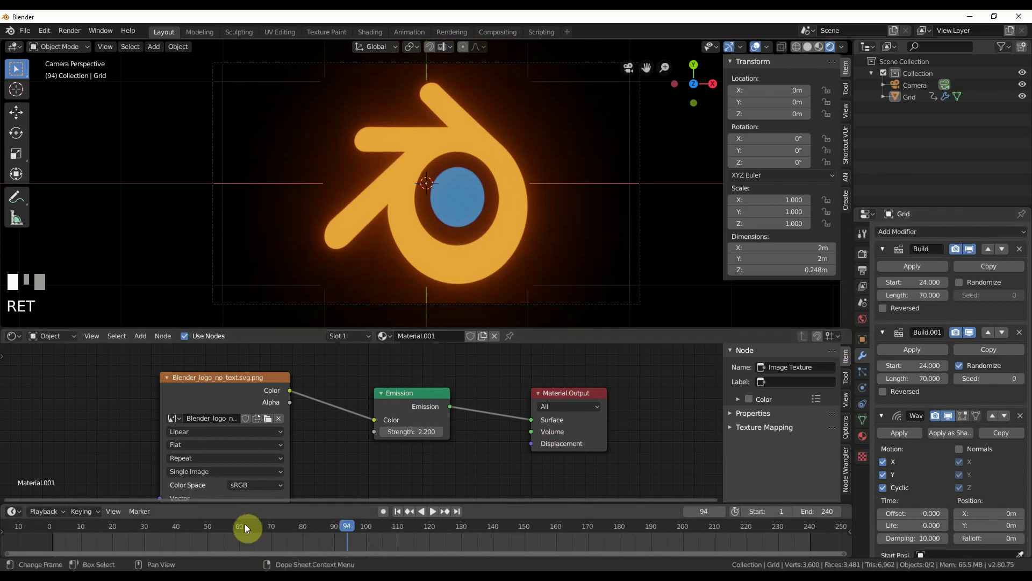
Scrub and play the timeline to check the slower reveal around frame 120
{"action": "left_click_drag", "start_coordinate": [244, 524], "coordinate": [70, 526]}
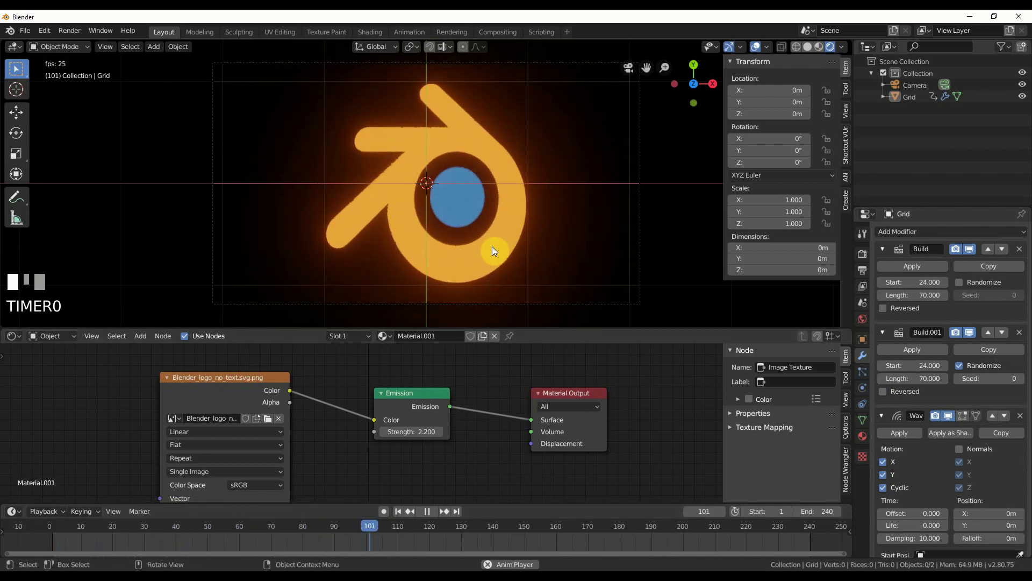
{"action": "key", "text": "space"}
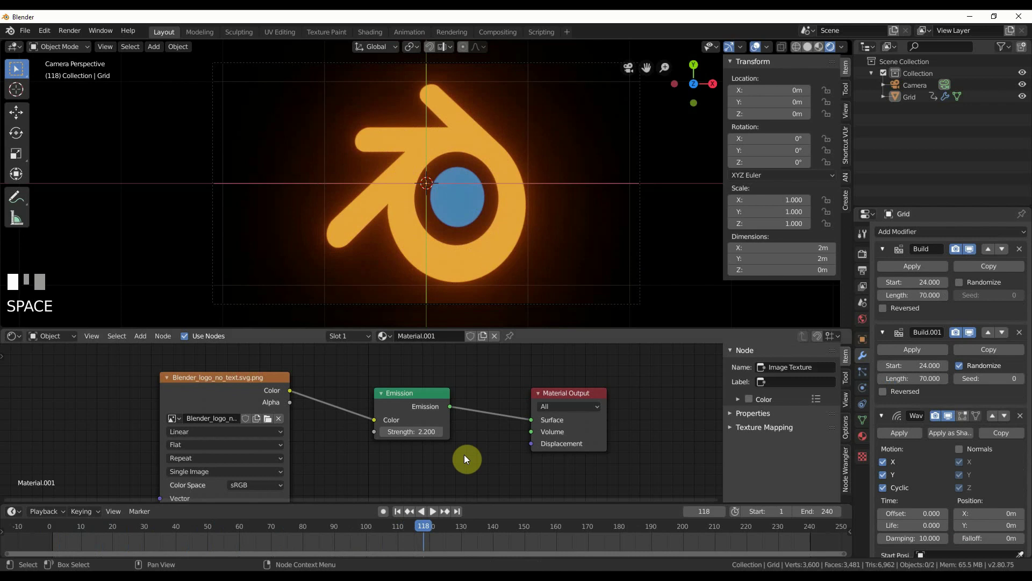
{"action": "left_click_drag", "start_coordinate": [424, 527], "coordinate": [519, 538]}
Keyframe Wave Height at 0 m on frame 148 and 0.5 m on frame 160, then scrub to verify
{"action": "scroll", "coordinate": [926, 440], "scroll_direction": "down", "scroll_amount": 4}
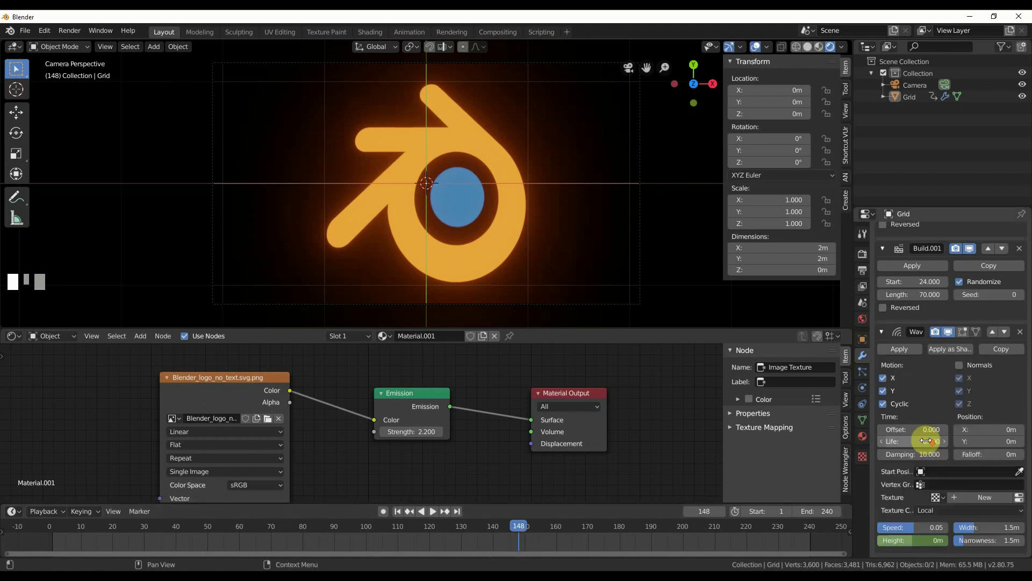
{"action": "right_click", "coordinate": [911, 540]}
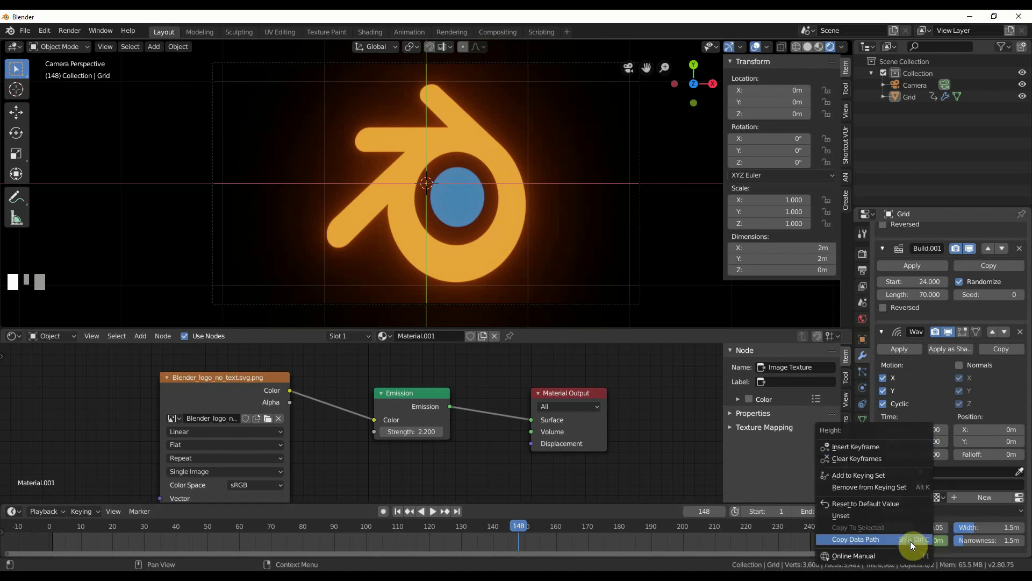
{"action": "right_click", "coordinate": [915, 447]}
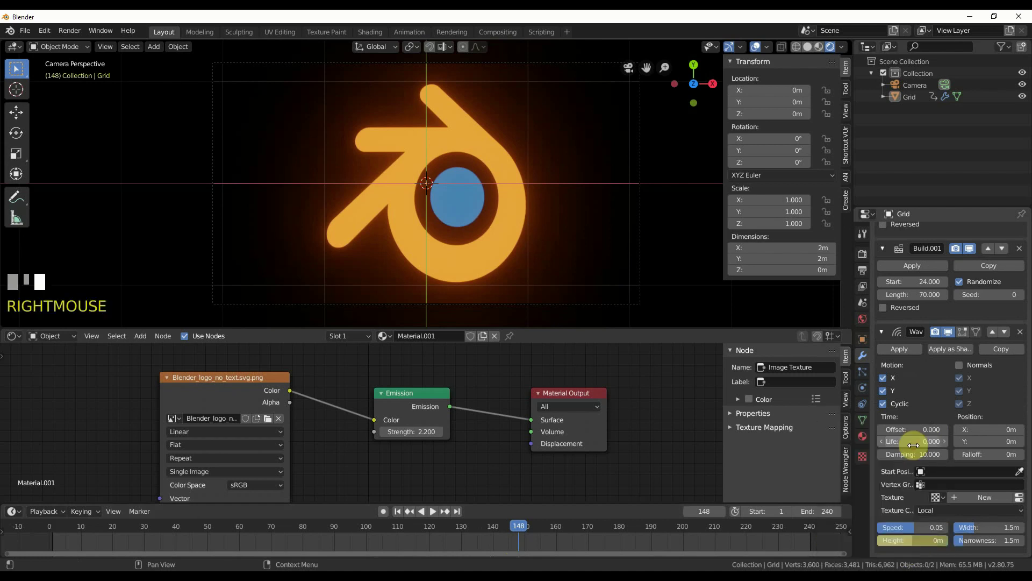
{"action": "left_click", "coordinate": [555, 529]}
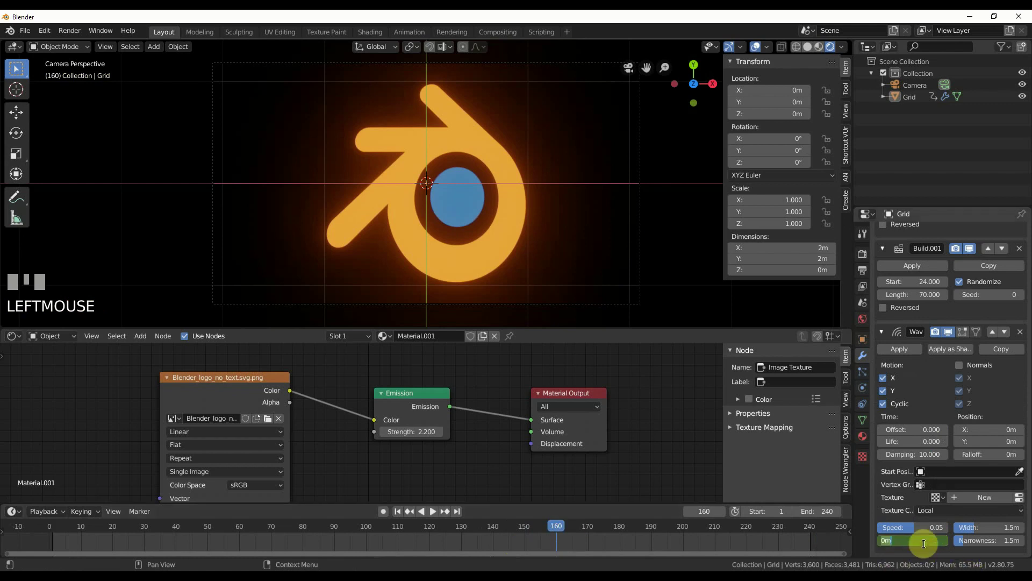
{"action": "type", "text": "0.5"}
{"action": "key", "text": "Return"}
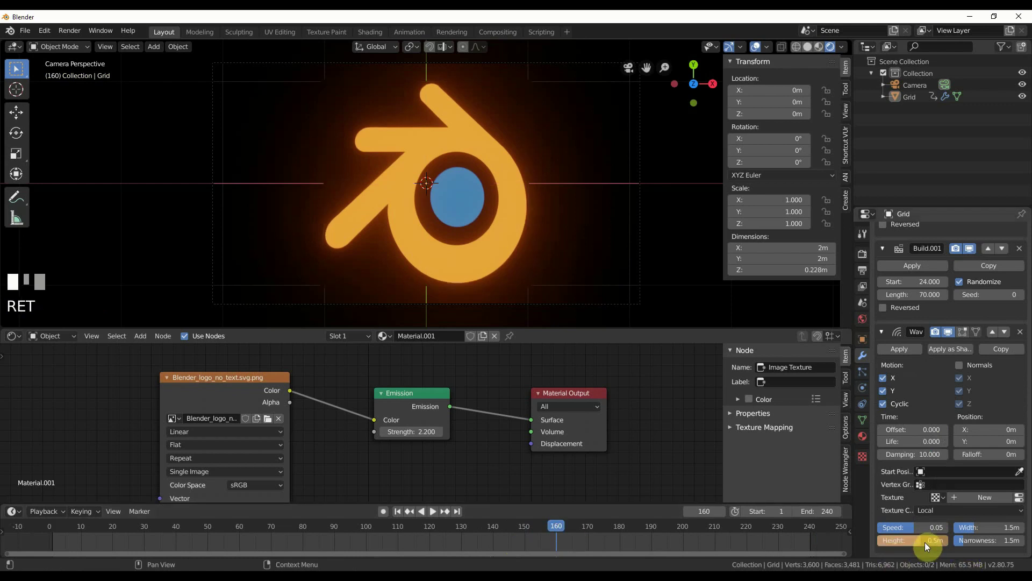
{"action": "right_click_drag", "start_coordinate": [932, 541], "coordinate": [918, 451]}
{"action": "left_click_drag", "start_coordinate": [555, 525], "coordinate": [401, 533]}
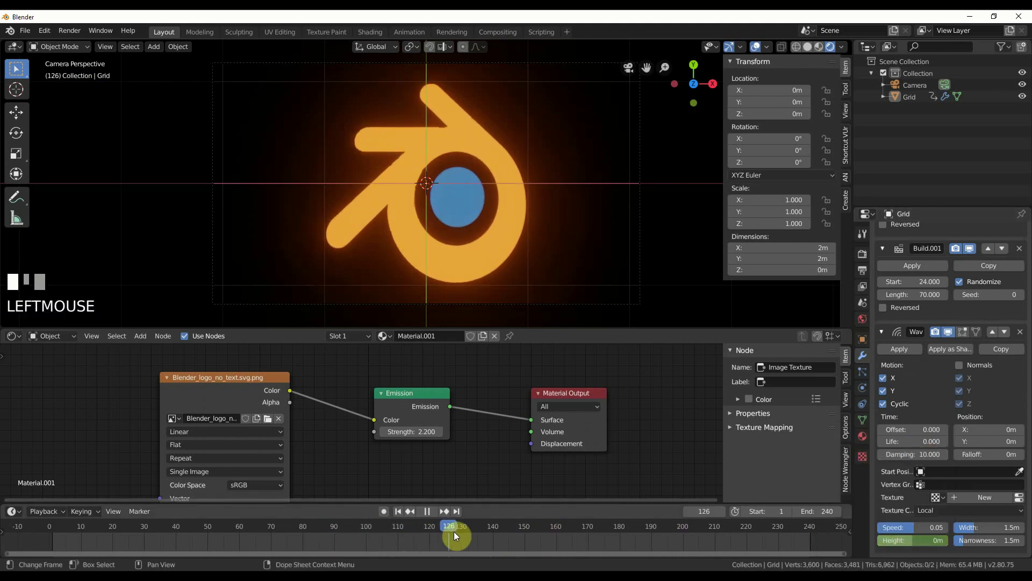
{"action": "left_click_drag", "start_coordinate": [499, 531], "coordinate": [622, 544]}
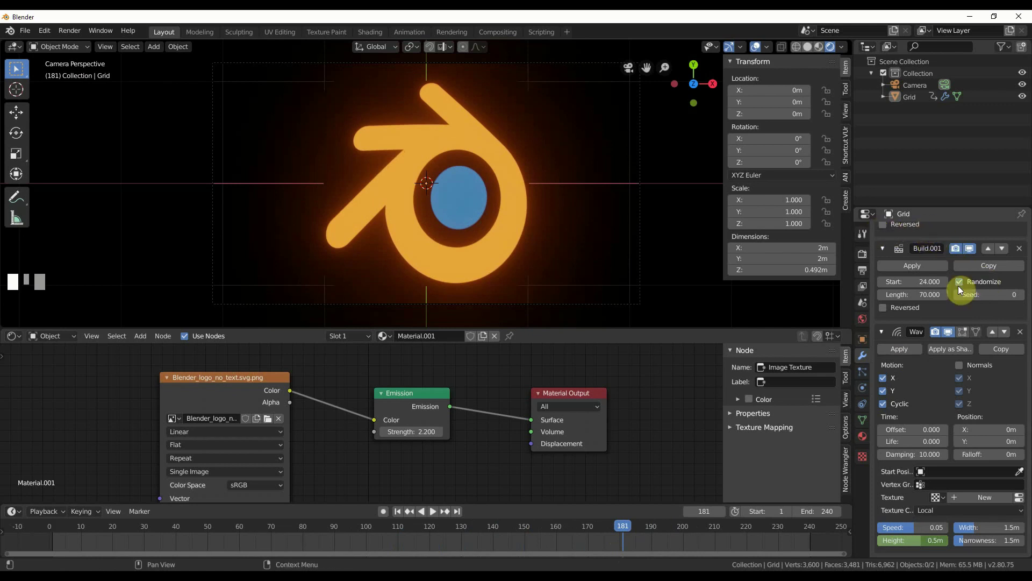
At frame 180, collapse the Build, Build.001 and Wave modifier panels
{"action": "scroll", "coordinate": [957, 306], "scroll_direction": "up", "scroll_amount": 5}
{"action": "left_click", "coordinate": [914, 229]}
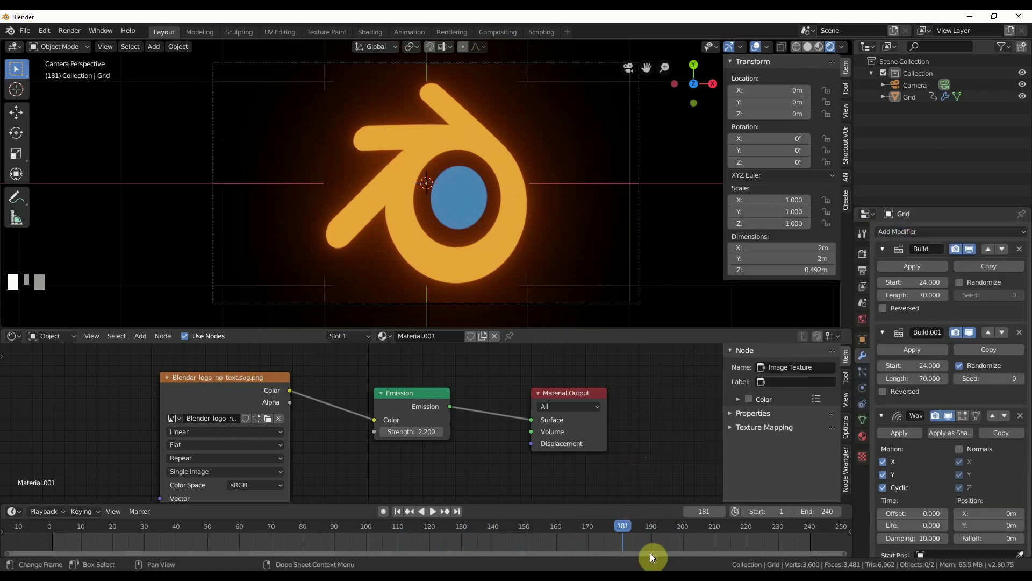
{"action": "left_click_drag", "start_coordinate": [624, 525], "coordinate": [620, 525]}
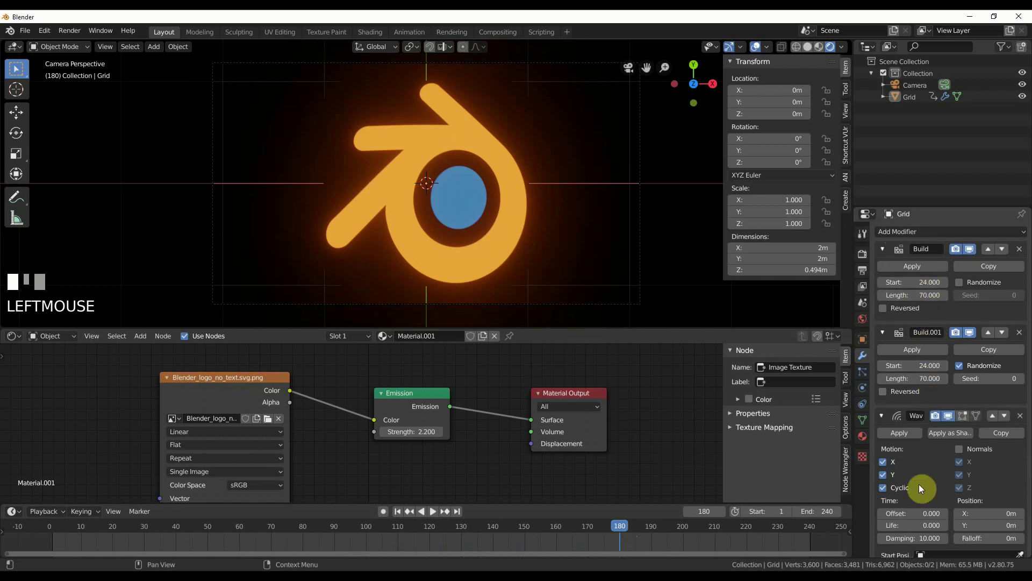
{"action": "scroll", "coordinate": [919, 494], "scroll_direction": "down", "scroll_amount": 4}
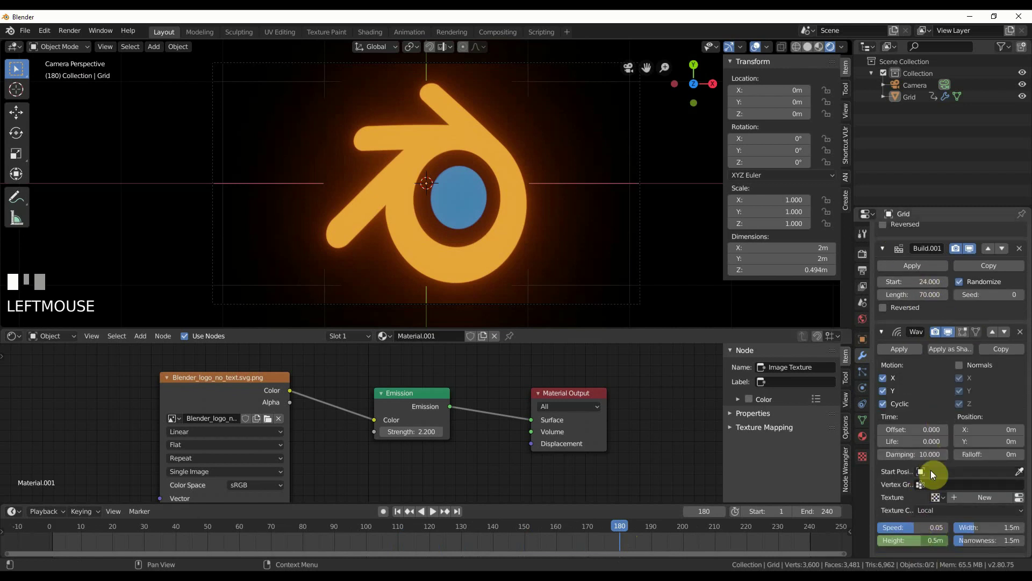
{"action": "scroll", "coordinate": [955, 546], "scroll_direction": "up", "scroll_amount": 1}
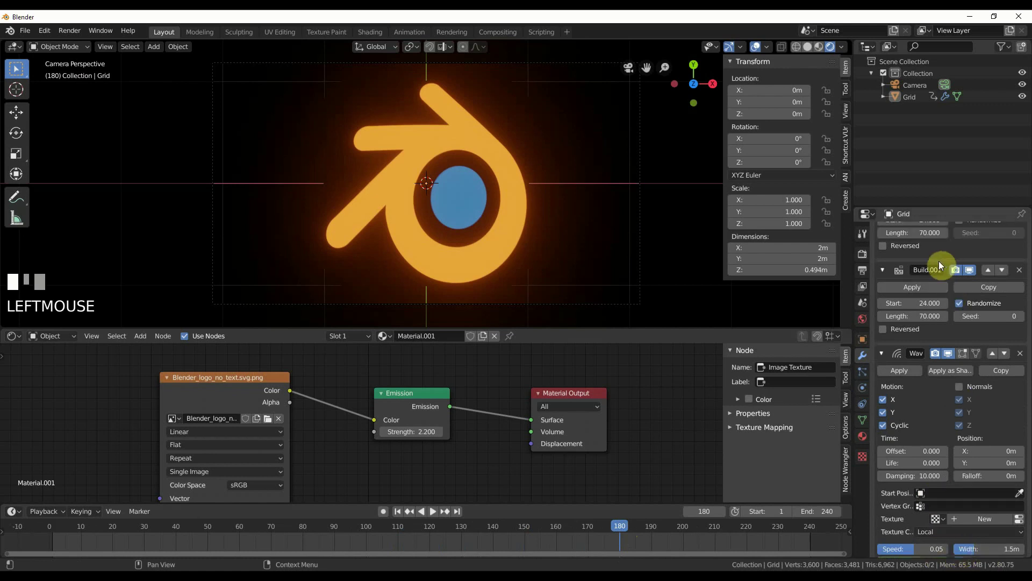
{"action": "scroll", "coordinate": [946, 366], "scroll_direction": "up", "scroll_amount": 3}
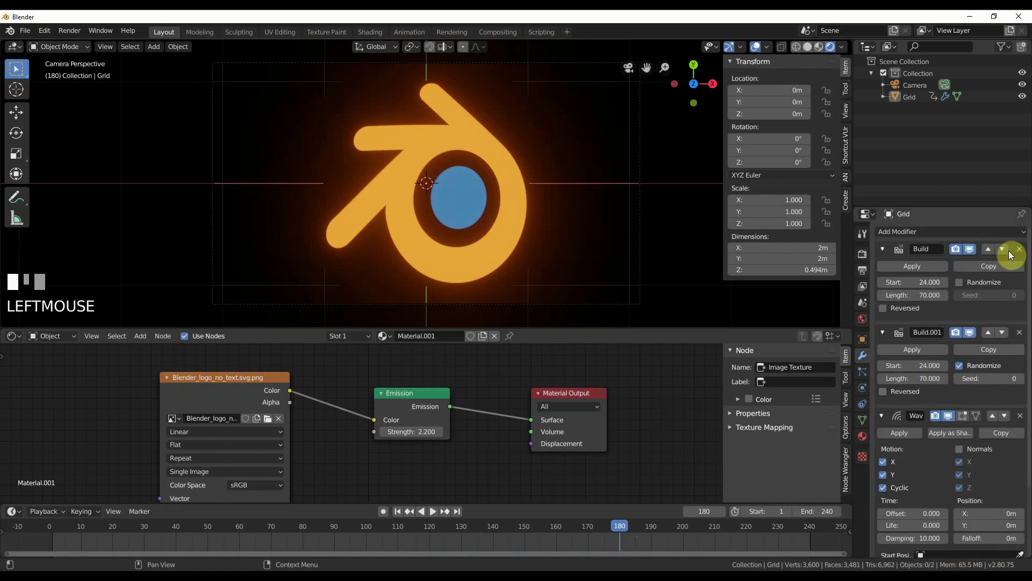
{"action": "left_click", "coordinate": [883, 248]}
{"action": "left_click", "coordinate": [883, 268]}
{"action": "left_click", "coordinate": [882, 289]}
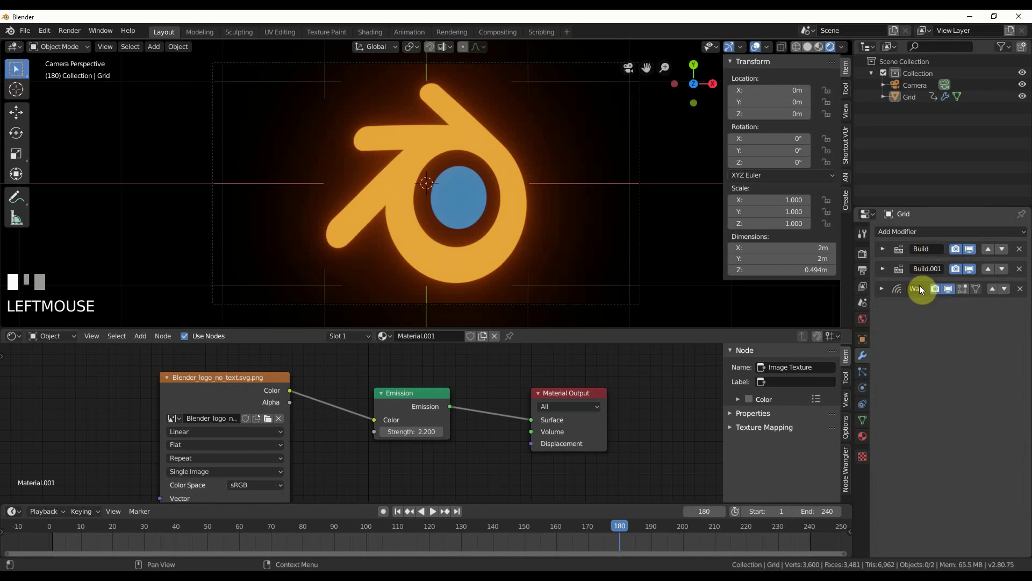
Add Build.002 starting at frame 180 with Reversed and Randomize enabled, and preview it
{"action": "left_click", "coordinate": [895, 232]}
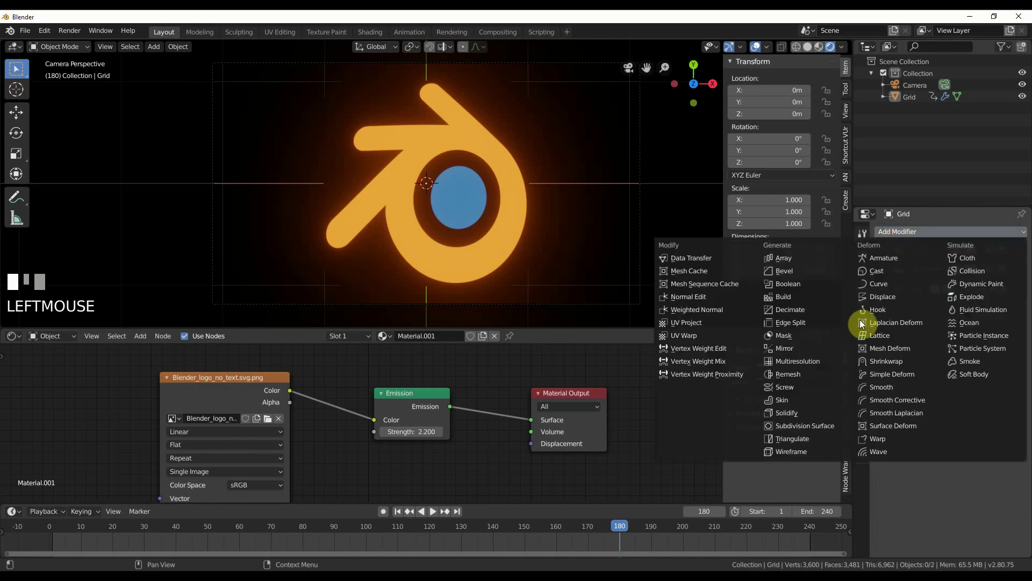
{"action": "left_click", "coordinate": [825, 297]}
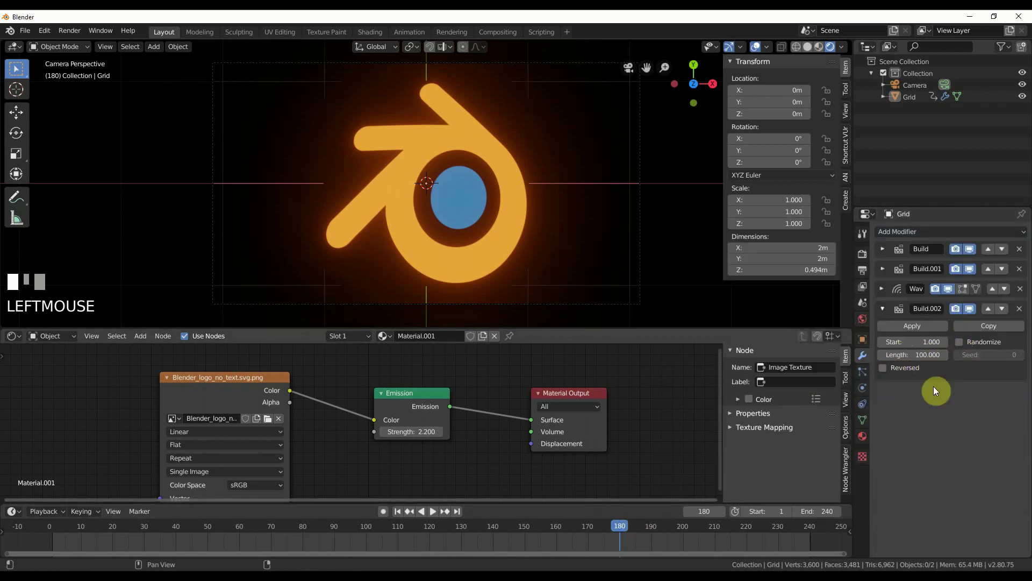
{"action": "left_click", "coordinate": [926, 342]}
{"action": "key", "text": "Return"}
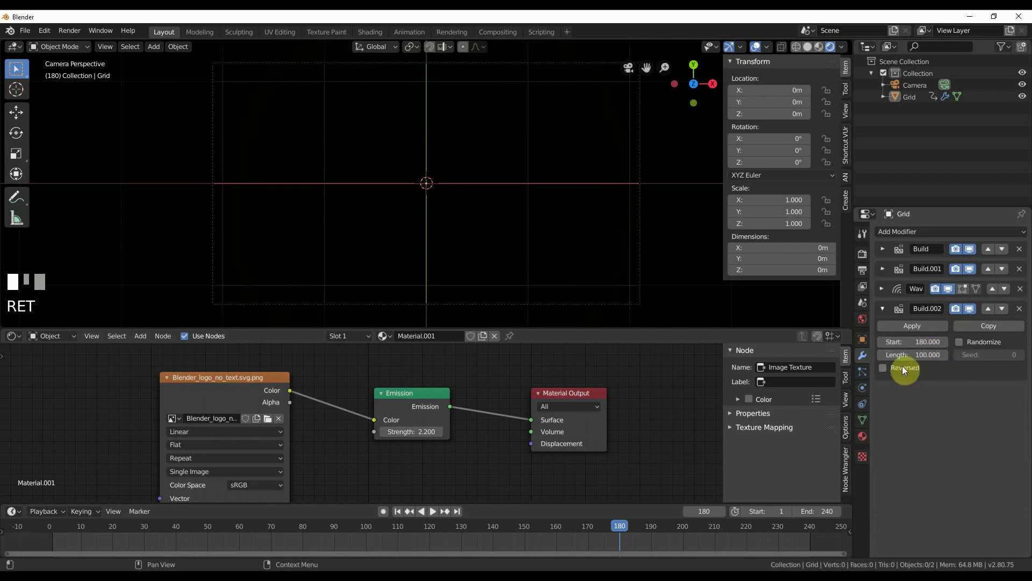
{"action": "left_click", "coordinate": [883, 367]}
{"action": "left_click", "coordinate": [960, 342]}
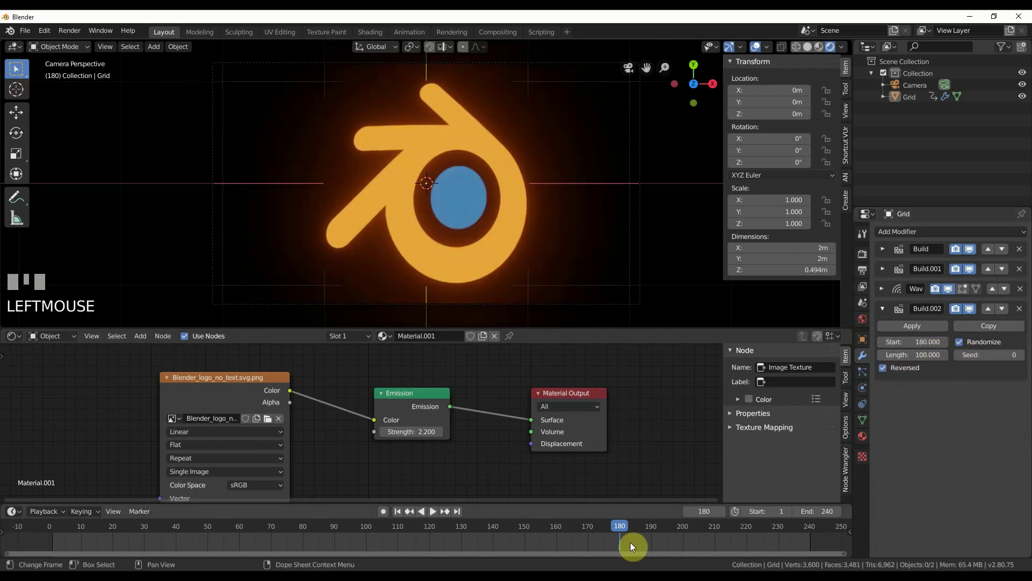
{"action": "left_click_drag", "start_coordinate": [622, 524], "coordinate": [698, 544]}
Set the dissolve Length to 20 frames and scrub through it from frame 171
{"action": "left_click", "coordinate": [931, 353]}
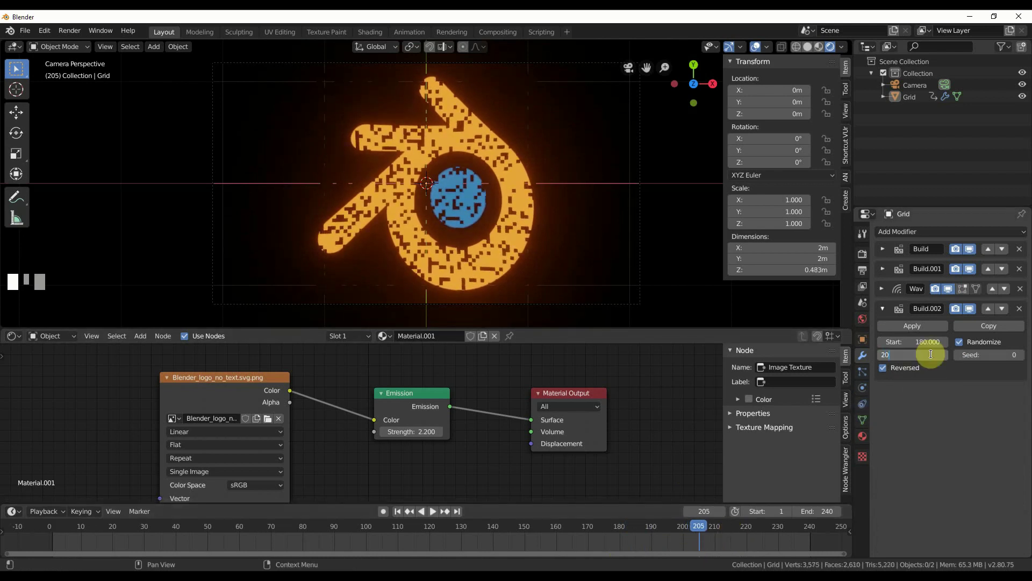
{"action": "type", "text": "20"}
{"action": "key", "text": "Return"}
{"action": "left_click", "coordinate": [591, 526]}
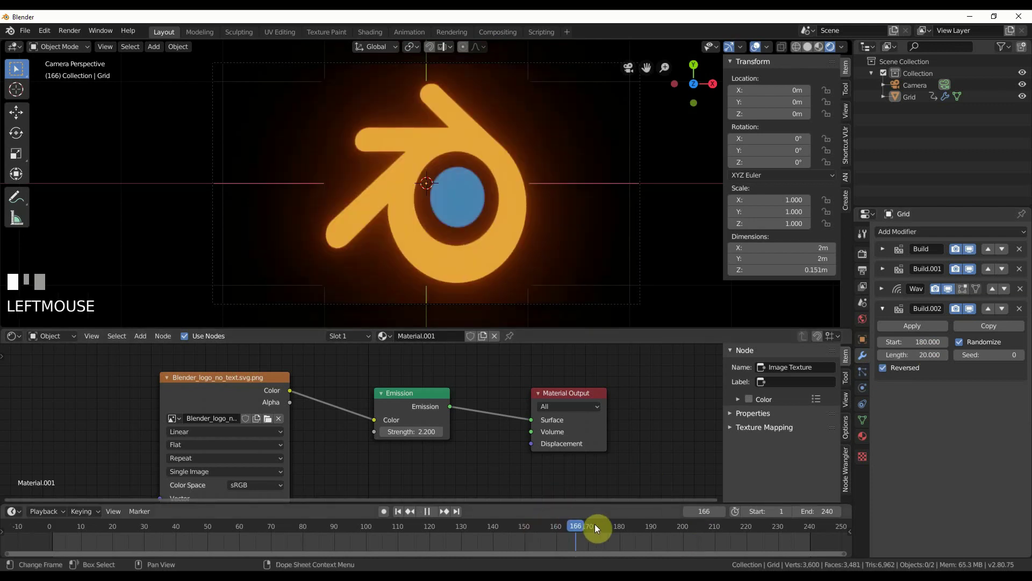
{"action": "left_click_drag", "start_coordinate": [607, 526], "coordinate": [715, 537]}
Set the scene end frame to 210 and play the whole animation
{"action": "left_click", "coordinate": [806, 513]}
{"action": "type", "text": "210"}
{"action": "key", "text": "Return"}
{"action": "middle_click_drag", "start_coordinate": [518, 548], "coordinate": [582, 547]}
{"action": "left_click", "coordinate": [123, 524]}
{"action": "key", "text": "space"}
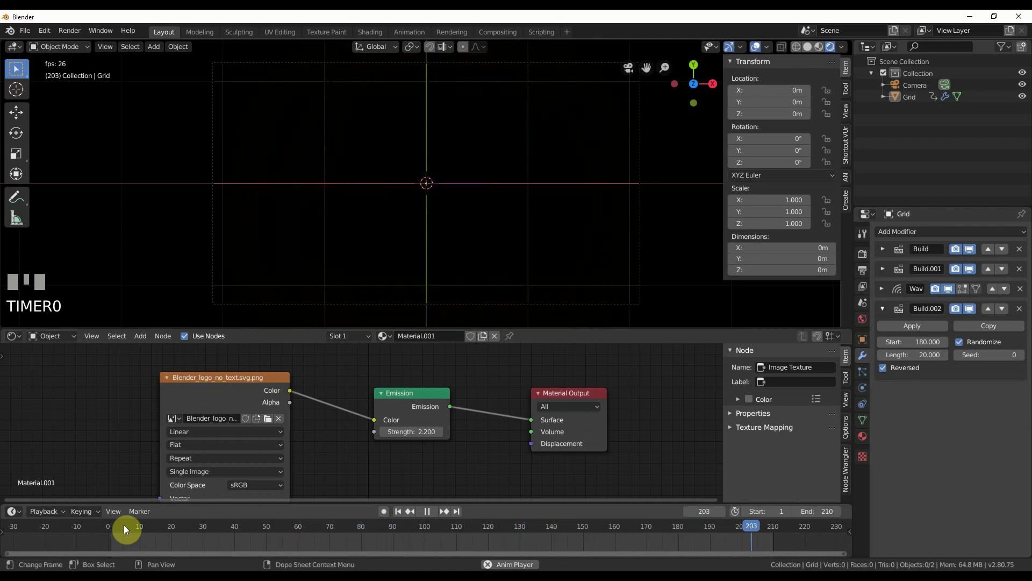
{"action": "key", "text": "space"}
Move the dissolve start to frame 150, preview it, and drag the Emission Strength higher
{"action": "left_click", "coordinate": [583, 526]}
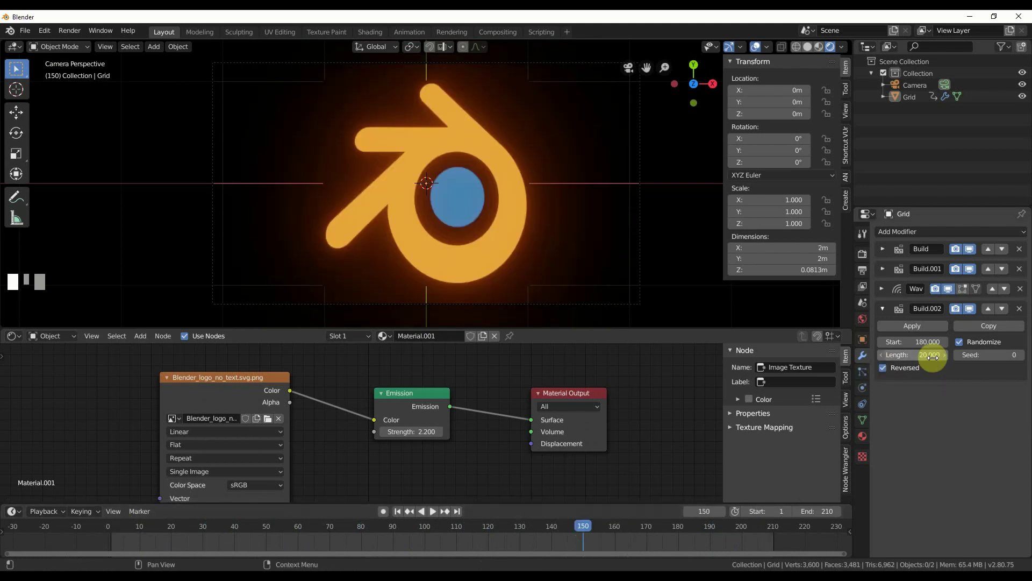
{"action": "left_click", "coordinate": [921, 342]}
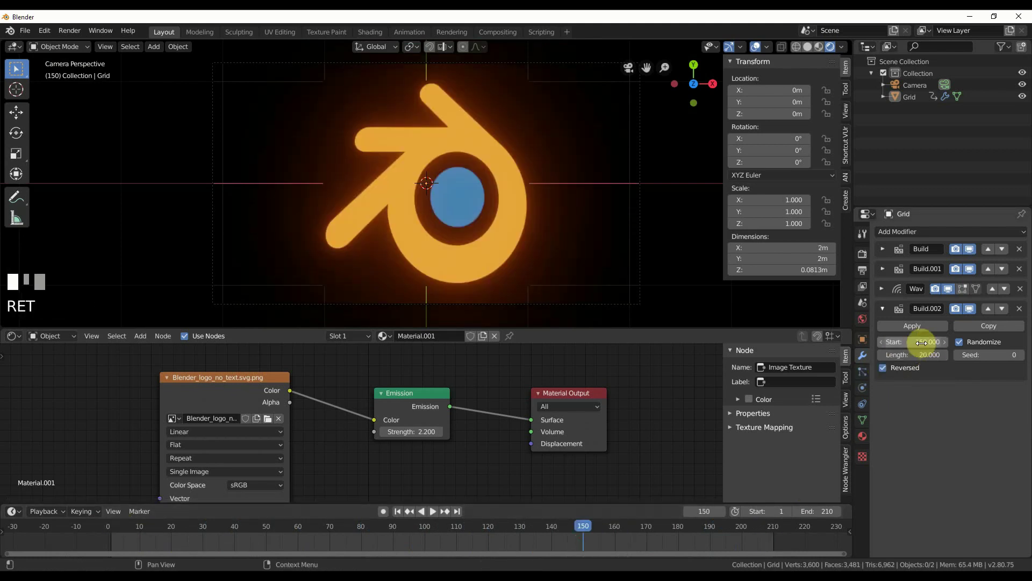
{"action": "left_click", "coordinate": [512, 522]}
{"action": "key", "text": "space"}
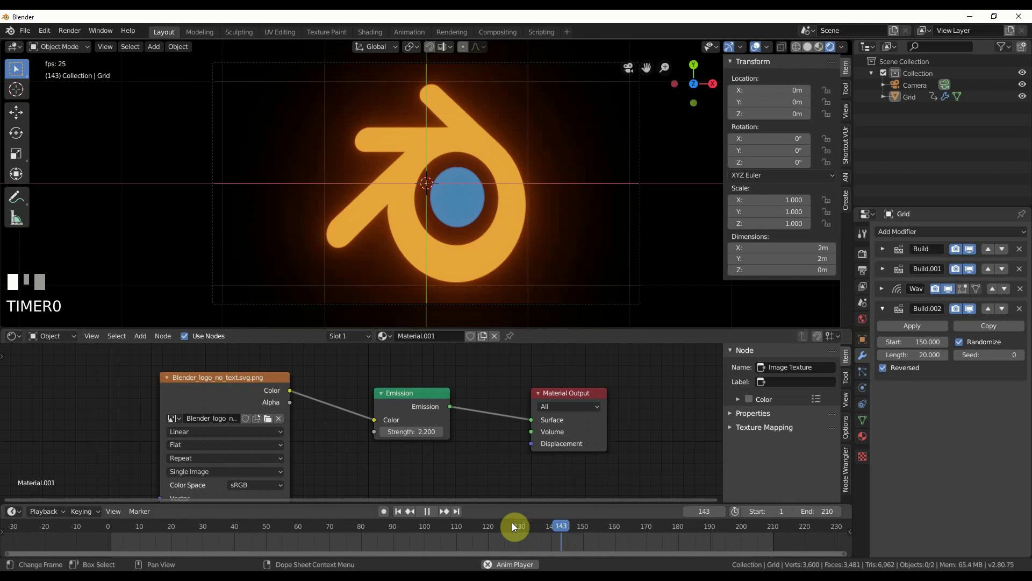
{"action": "key", "text": "space"}
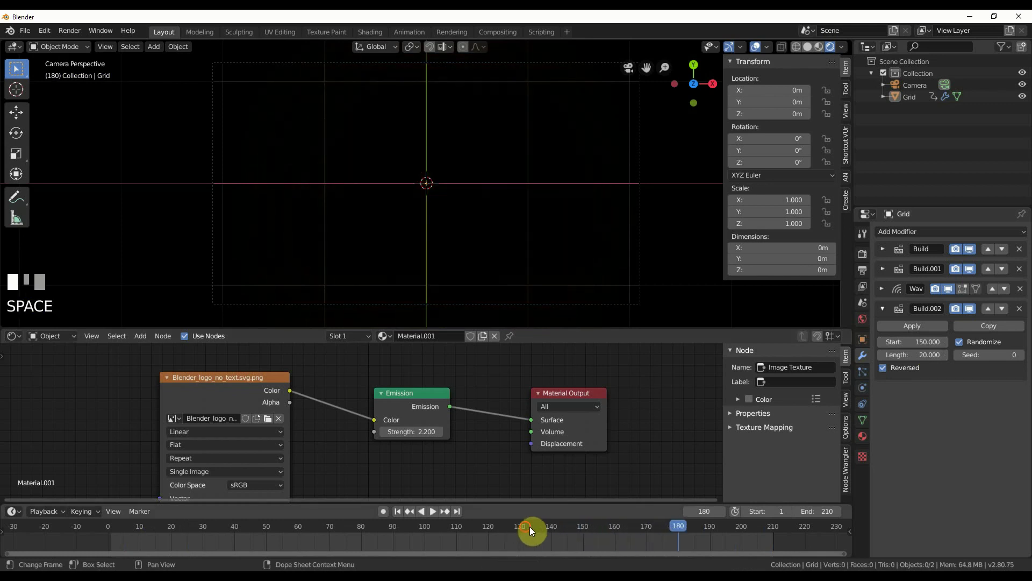
{"action": "left_click_drag", "start_coordinate": [531, 527], "coordinate": [394, 511]}
{"action": "left_click_drag", "start_coordinate": [428, 427], "coordinate": [521, 431]}
{"action": "left_click_drag", "start_coordinate": [222, 523], "coordinate": [425, 530]}
Keyframe Emission Strength at the current value, then at about 1 on frame 100
{"action": "right_click", "coordinate": [420, 432]}
{"action": "left_click", "coordinate": [419, 435]}
{"action": "left_click", "coordinate": [431, 431]}
{"action": "left_click", "coordinate": [431, 431]}
{"action": "type", "text": ".6"}
{"action": "key", "text": "Return"}
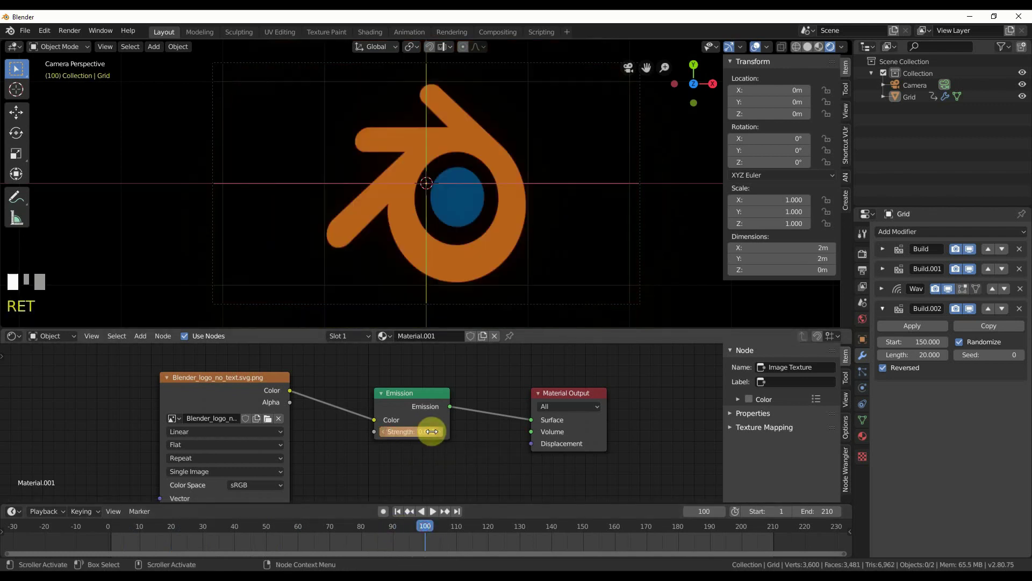
{"action": "left_click_drag", "start_coordinate": [428, 431], "coordinate": [432, 432]}
{"action": "right_click", "coordinate": [429, 431]}
{"action": "left_click", "coordinate": [428, 431]}
Keyframe Emission Strength unchanged at frame 150 and at 10 on frame 160
{"action": "left_click_drag", "start_coordinate": [429, 528], "coordinate": [579, 538]}
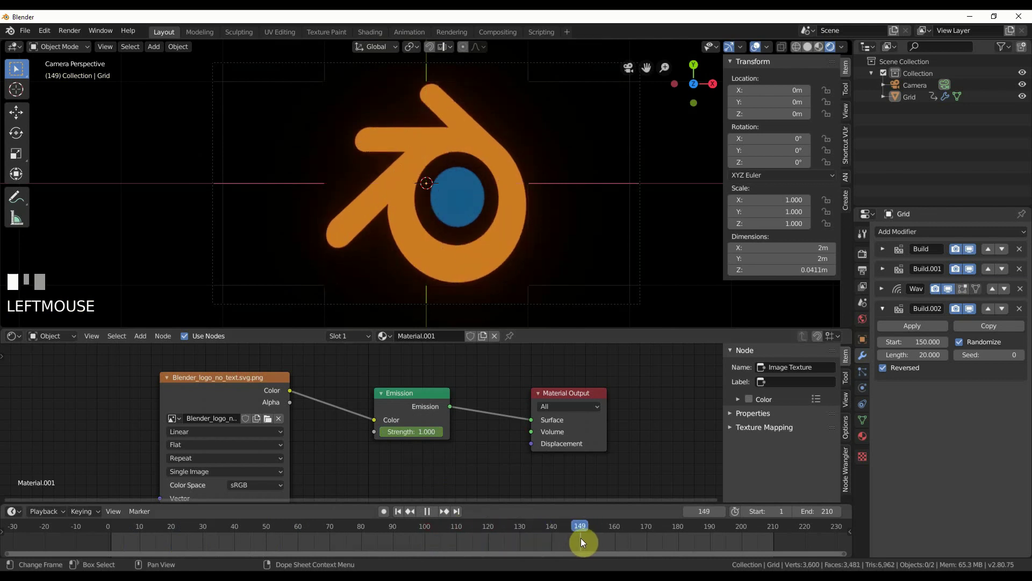
{"action": "left_click_drag", "start_coordinate": [581, 538], "coordinate": [582, 537]}
{"action": "right_click", "coordinate": [421, 430]}
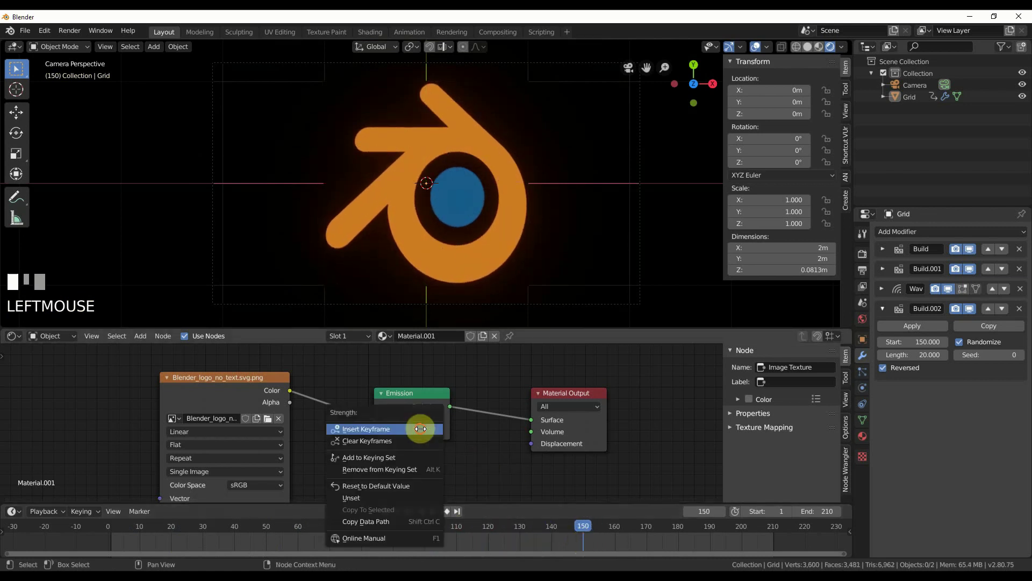
{"action": "left_click", "coordinate": [421, 429]}
{"action": "left_click_drag", "start_coordinate": [585, 525], "coordinate": [614, 528]}
{"action": "double_click", "coordinate": [422, 432]}
{"action": "type", "text": "10"}
{"action": "key", "text": "Return"}
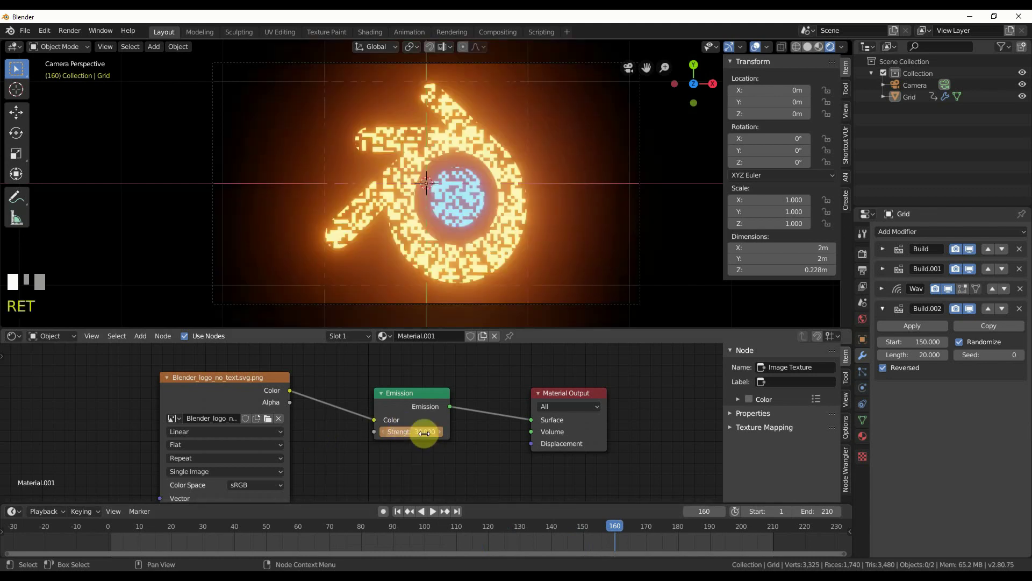
{"action": "right_click", "coordinate": [424, 433]}
{"action": "left_click", "coordinate": [426, 369]}
Set Build.002 Start to frame 160 and play the animation to check the timing
{"action": "key", "text": "space"}
{"action": "left_click", "coordinate": [644, 525]}
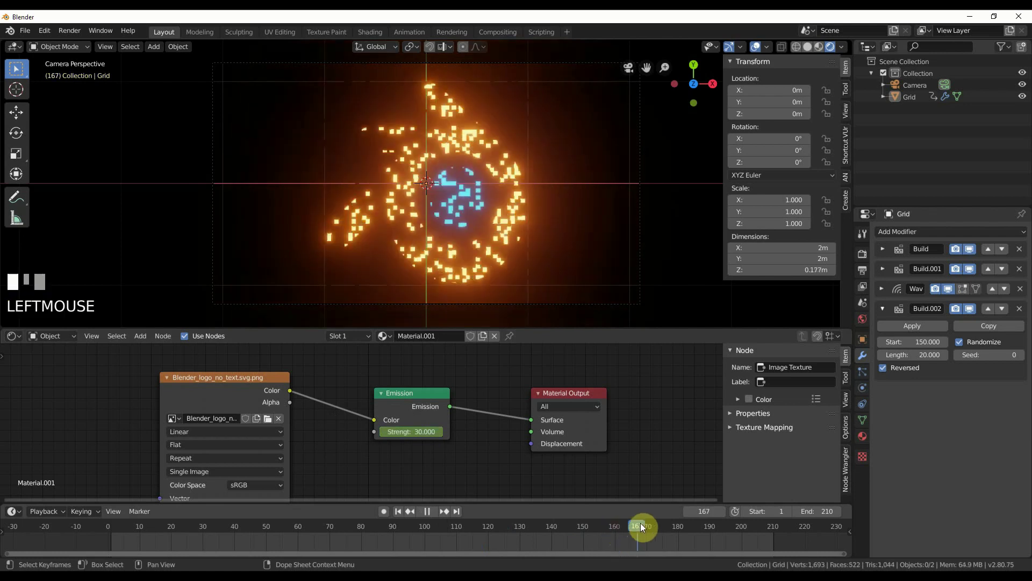
{"action": "left_click_drag", "start_coordinate": [644, 525], "coordinate": [501, 531]}
{"action": "key", "text": "Escape"}
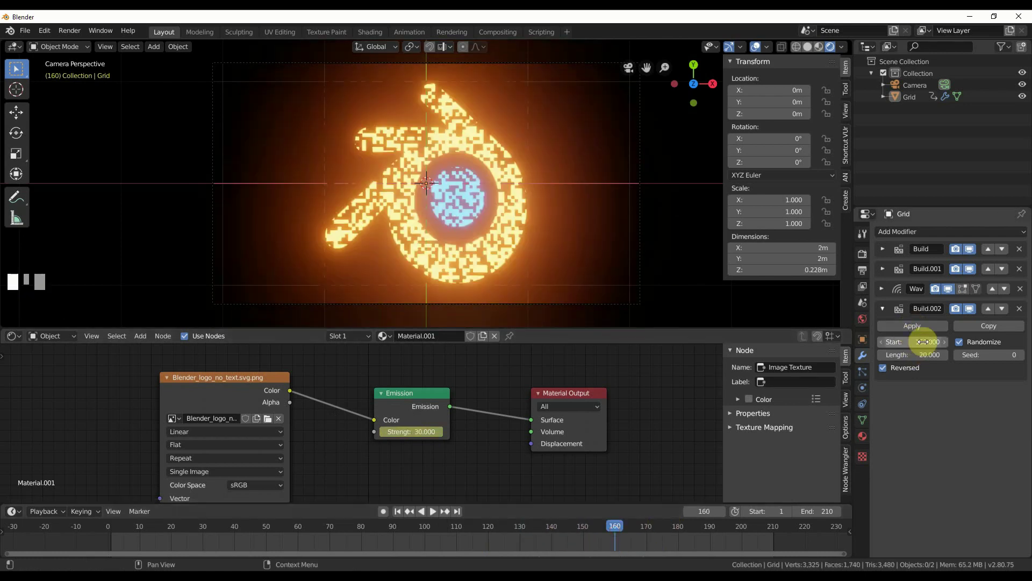
{"action": "left_click", "coordinate": [923, 342]}
{"action": "key", "text": "Return"}
{"action": "left_click_drag", "start_coordinate": [573, 518], "coordinate": [127, 541]}
{"action": "key", "text": "space"}
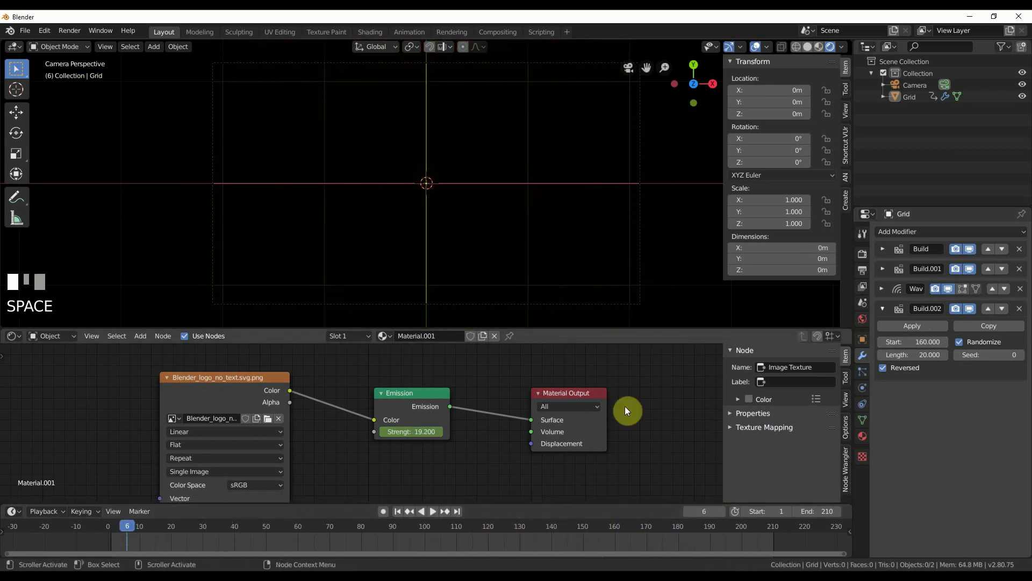
{"action": "key", "text": "space"}
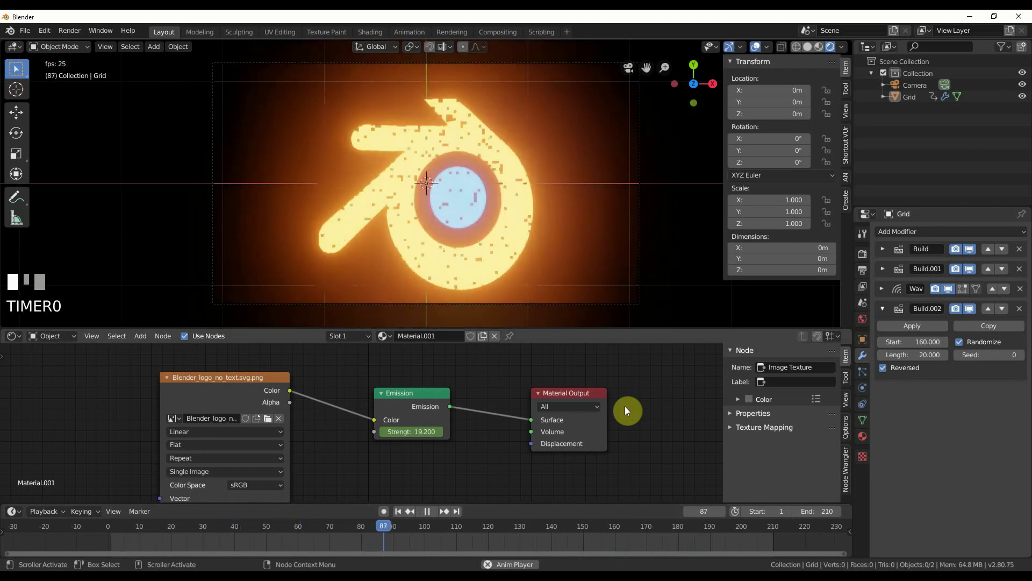
{"action": "key", "text": "space"}
{"action": "left_click", "coordinate": [883, 289]}
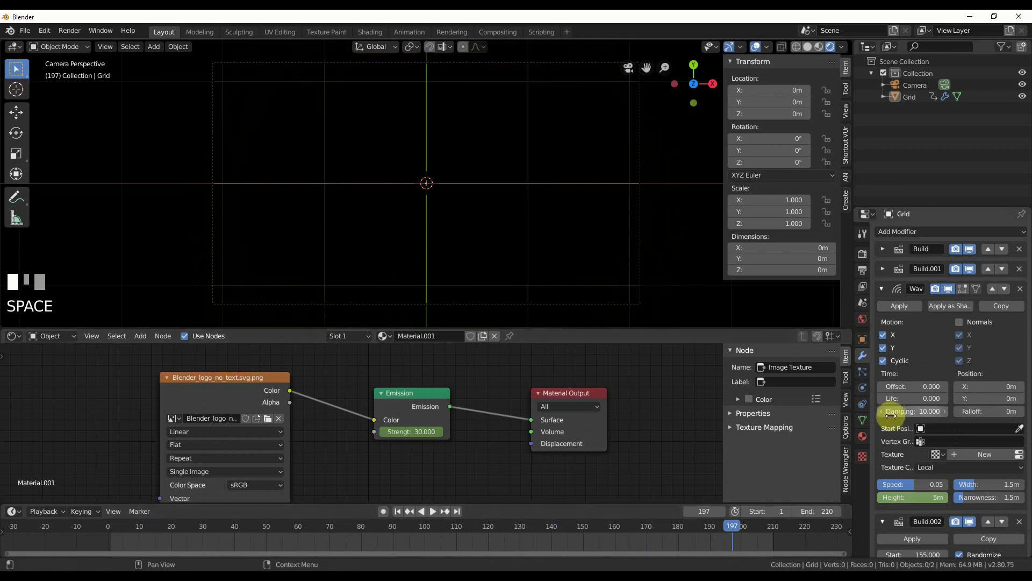
Set the render output path to C:\tmp\LogoReveal\logoReveal.mp4
{"action": "left_click", "coordinate": [863, 273]}
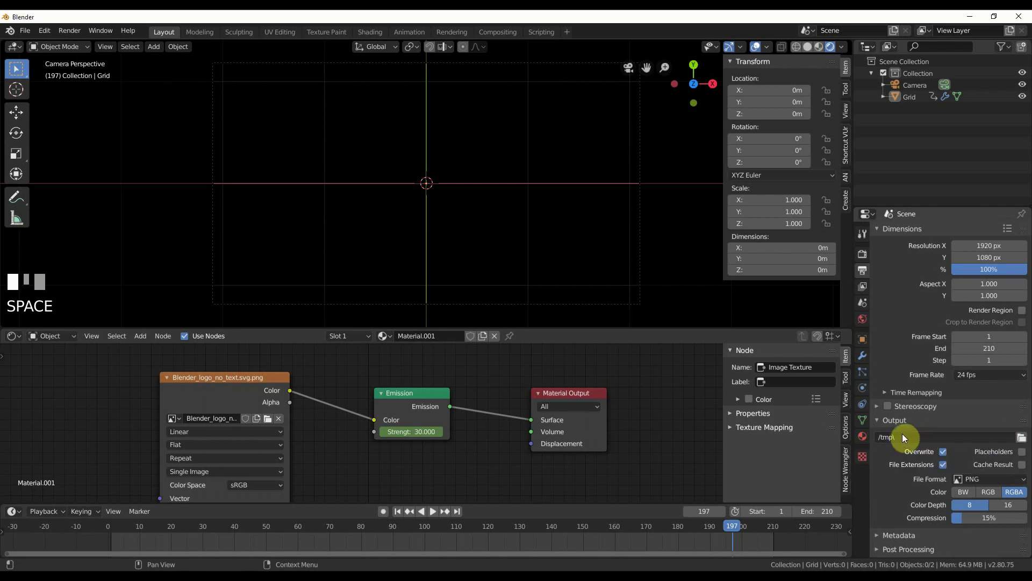
{"action": "left_click", "coordinate": [1021, 439]}
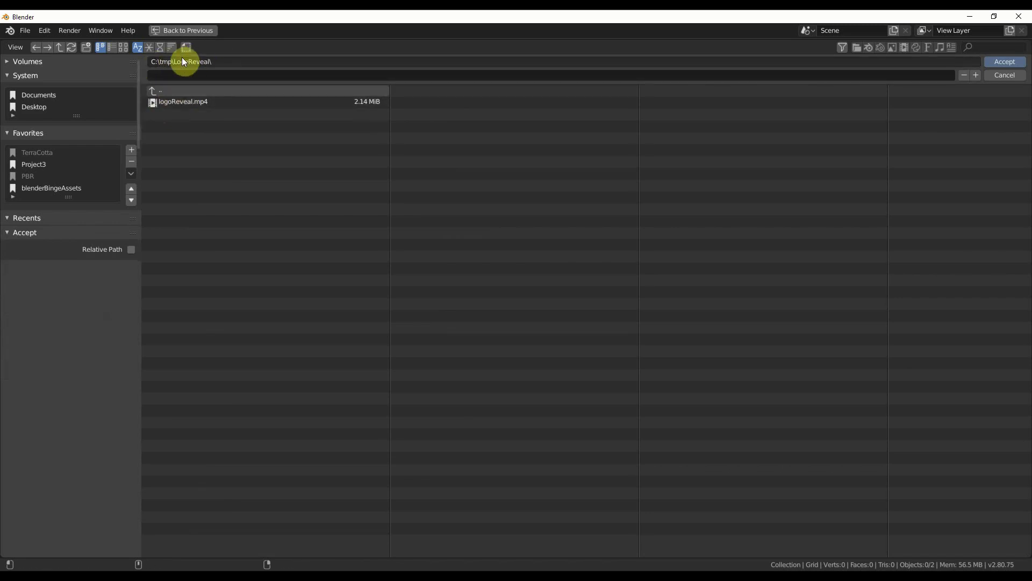
{"action": "left_click", "coordinate": [170, 103]}
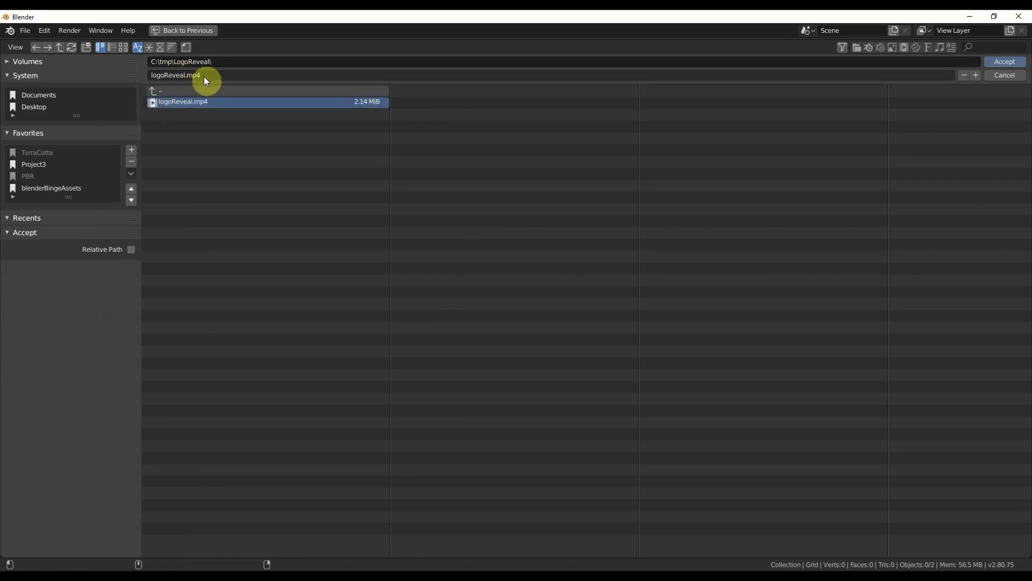
{"action": "left_click", "coordinate": [1010, 64]}
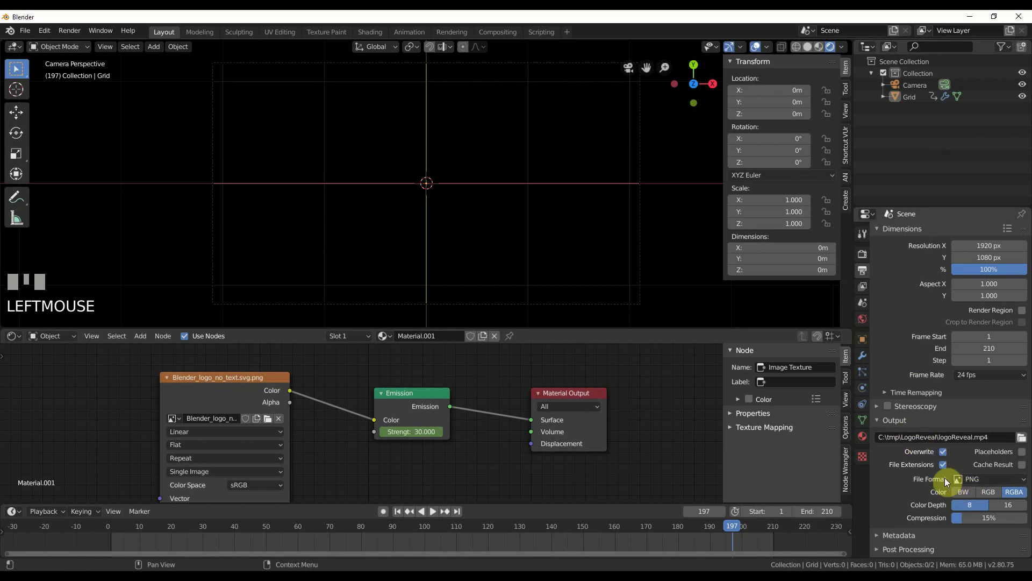
Choose FFmpeg video with the h264 in MP4 preset and render the animation
{"action": "left_click", "coordinate": [970, 478]}
{"action": "left_click", "coordinate": [986, 413]}
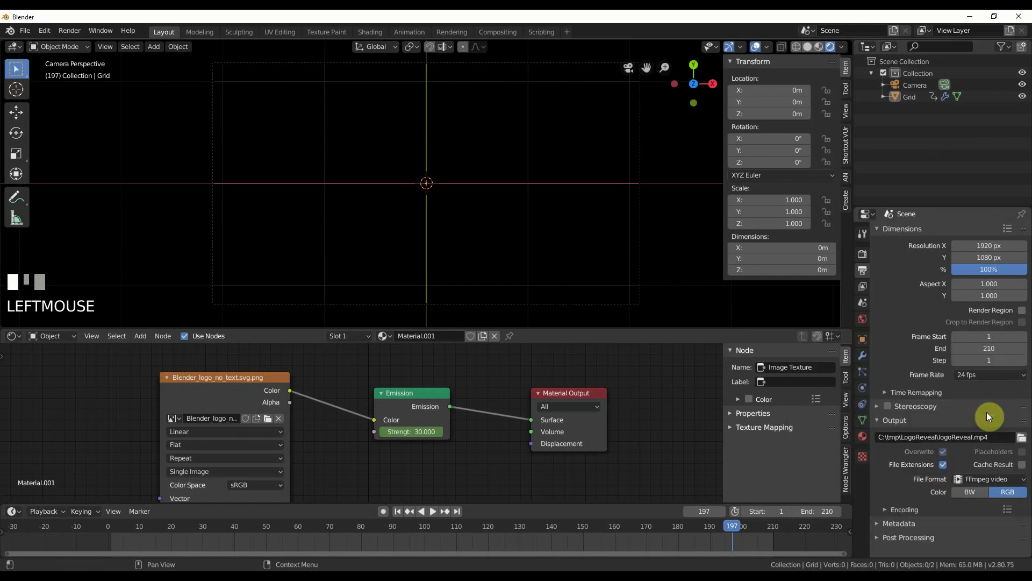
{"action": "left_click", "coordinate": [1008, 510]}
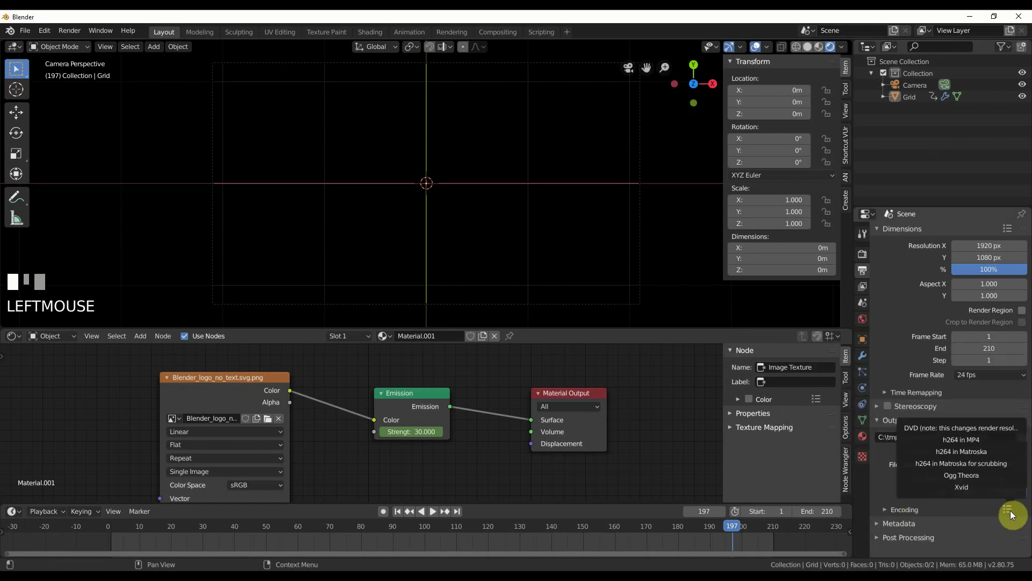
{"action": "left_click", "coordinate": [960, 439]}
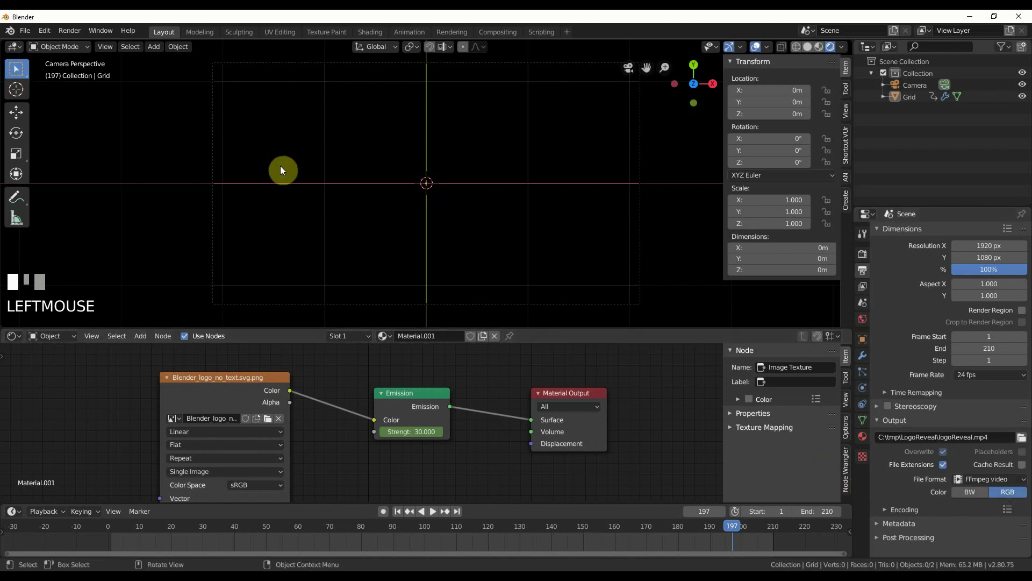
{"action": "left_click", "coordinate": [79, 33]}
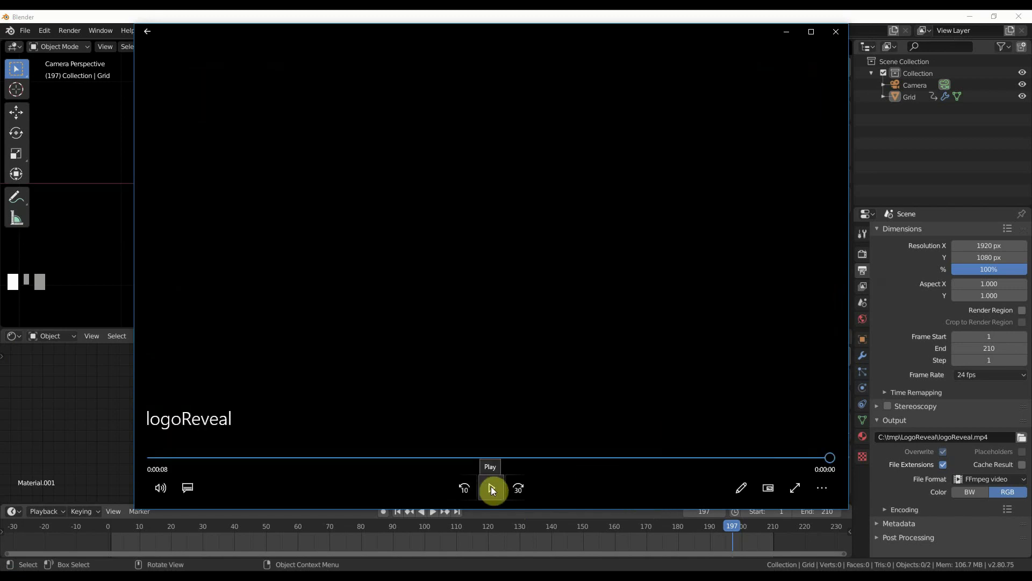
Play logoReveal.mp4 in Movies & TV from the start
{"action": "left_click", "coordinate": [491, 486]}
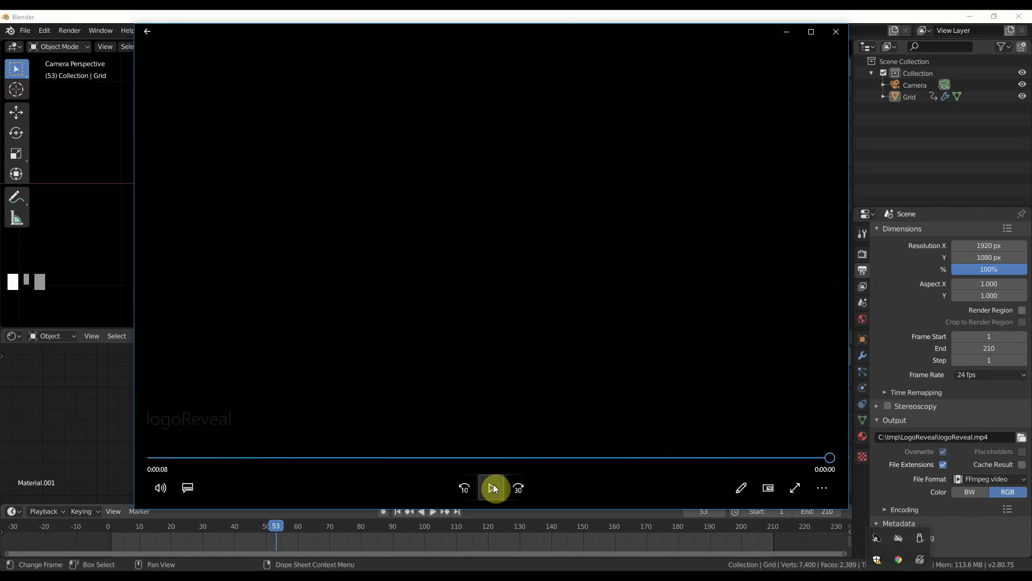
Close the video player, toggle the grid through Edit Mode, and replay the viewport animation to frame 187
{"action": "left_click", "coordinate": [492, 488]}
{"action": "left_click", "coordinate": [382, 150]}
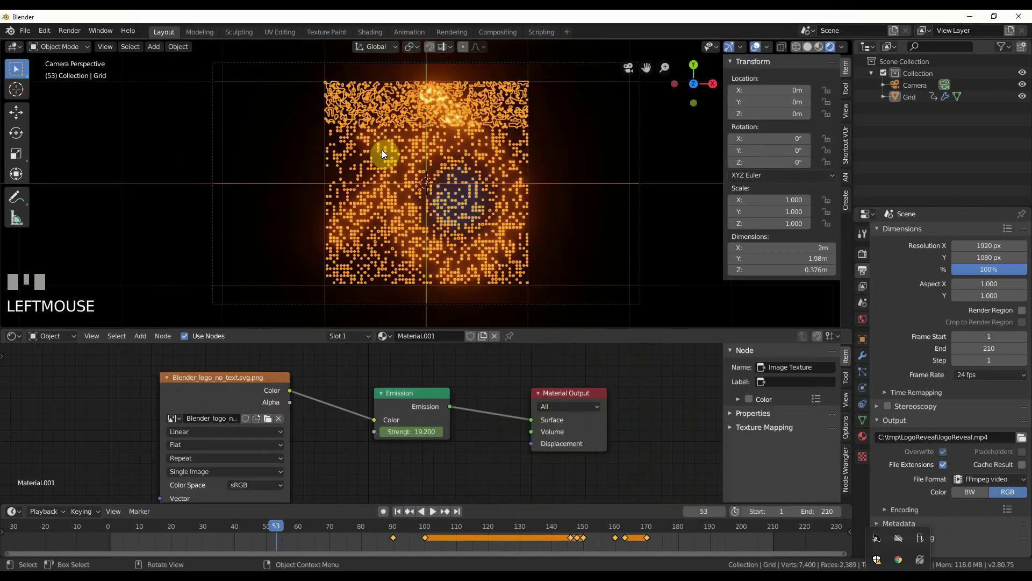
{"action": "key", "text": "Tab"}
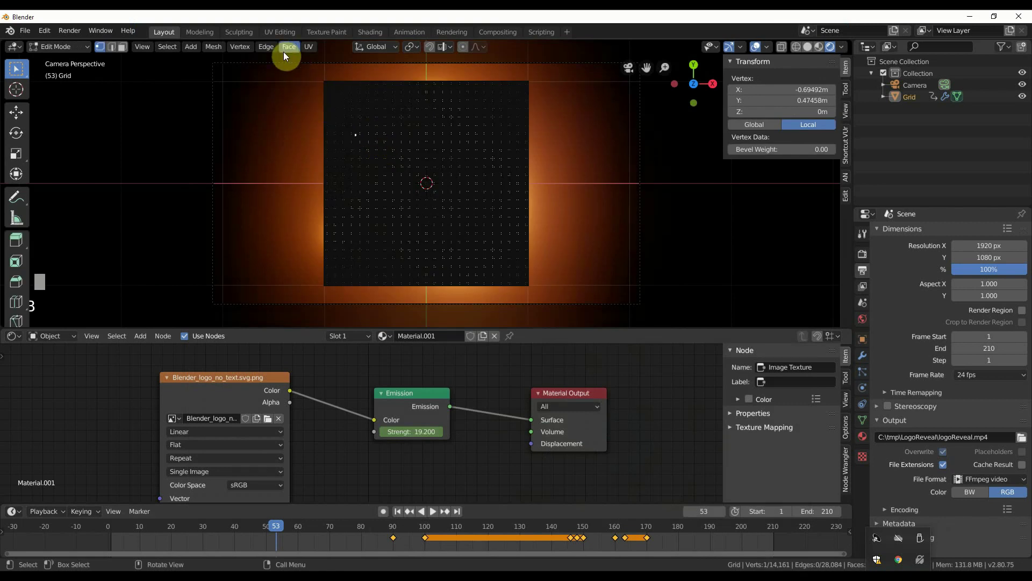
{"action": "left_click", "coordinate": [260, 48]}
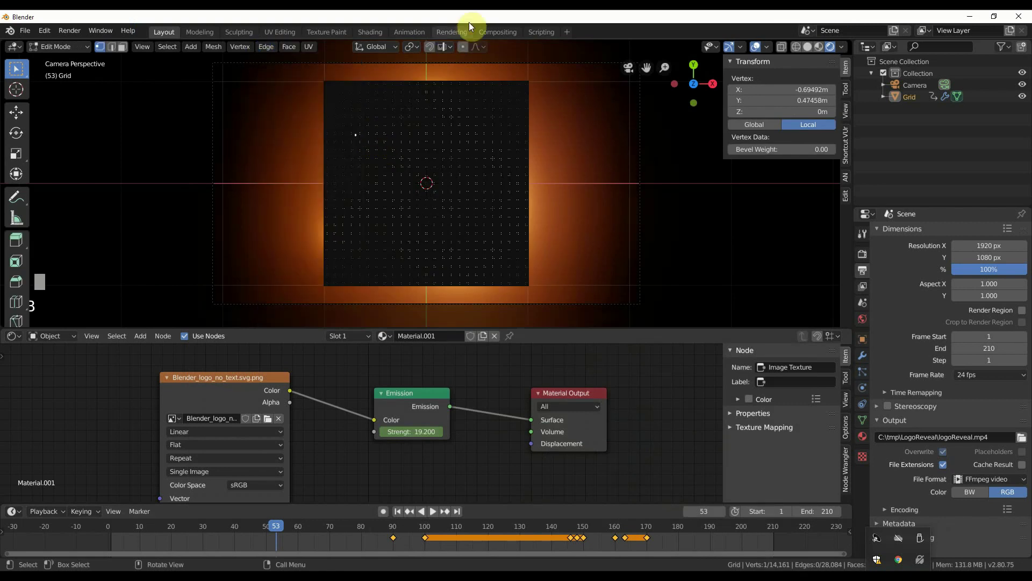
{"action": "key", "text": "Tab"}
{"action": "key", "text": "space"}
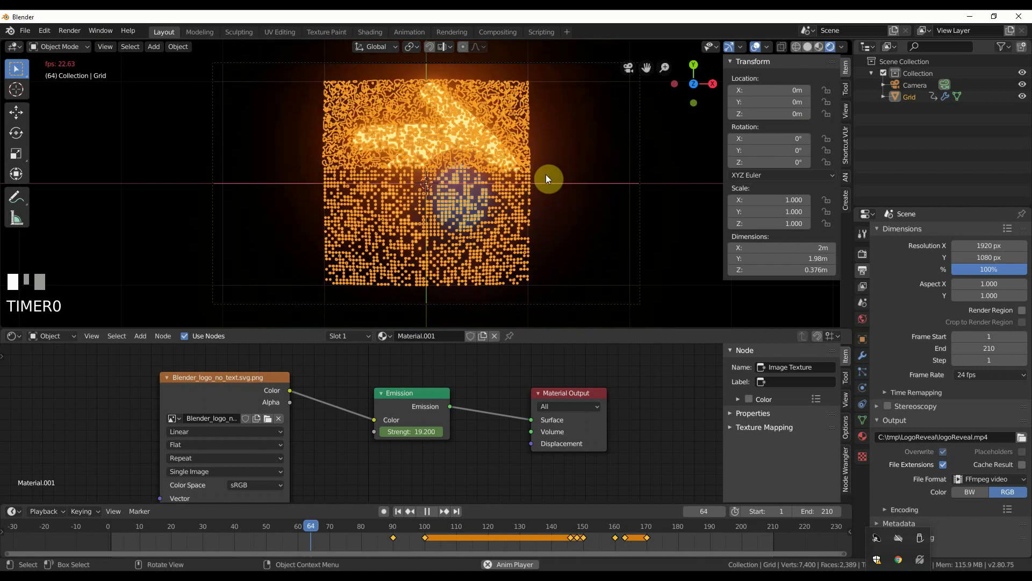
{"action": "left_click", "coordinate": [683, 152]}
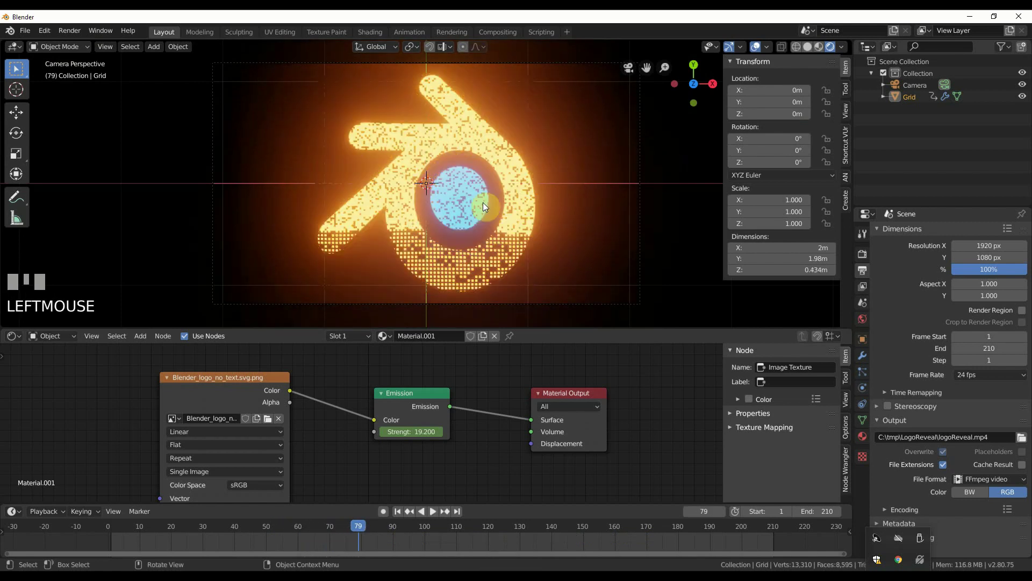
{"action": "key", "text": "space"}
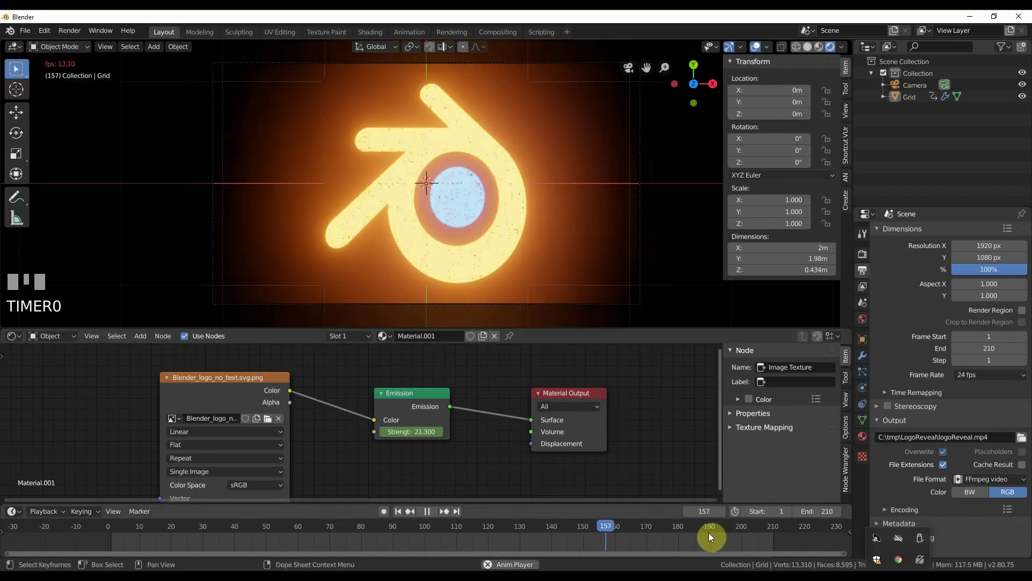
{"action": "key", "text": "space"}
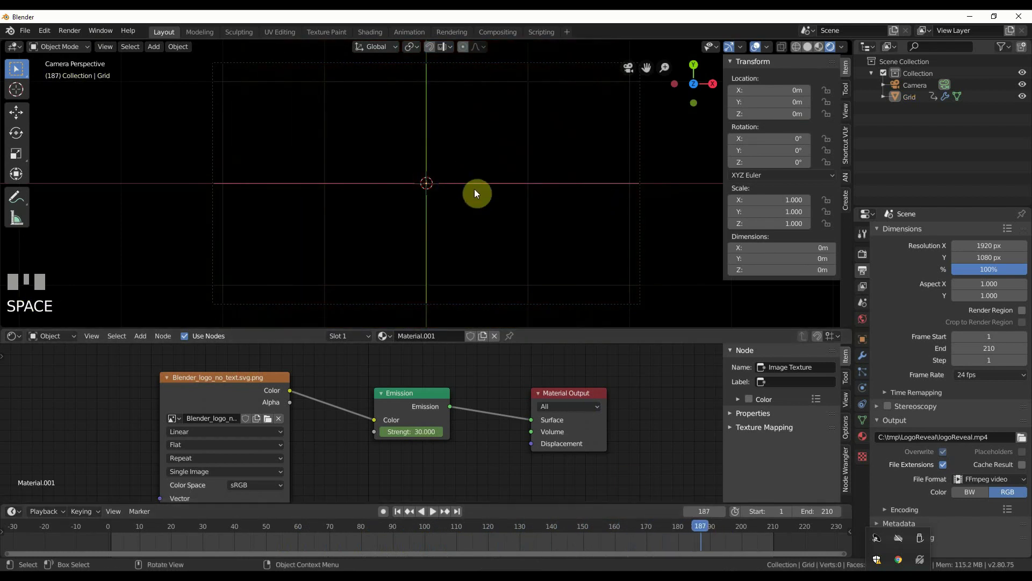